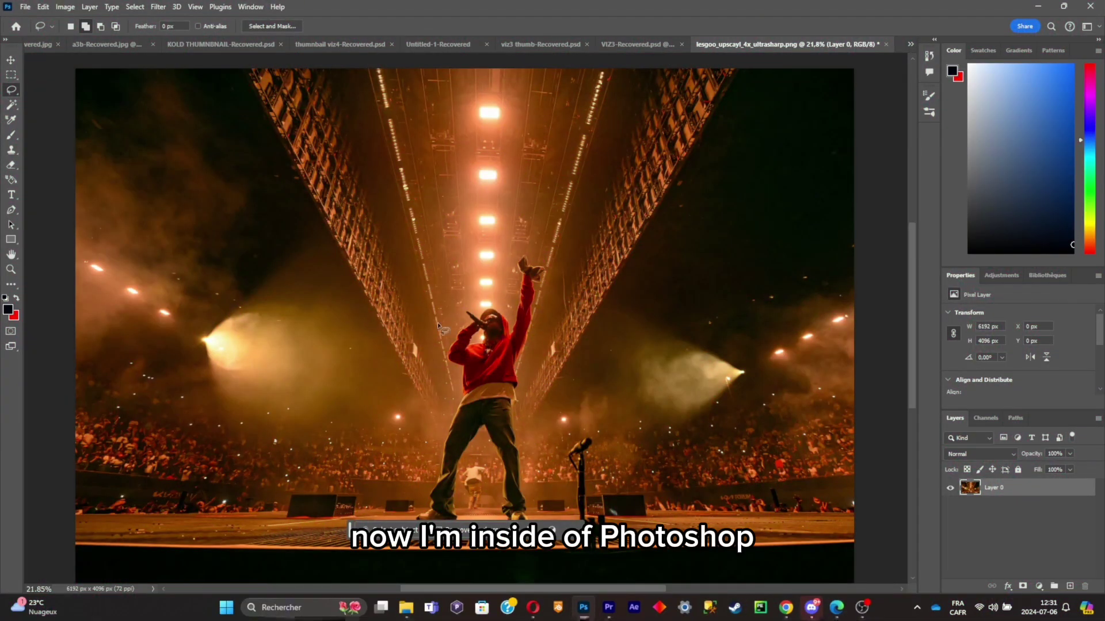
Automatically select the singer with Select Subject.
scroll(460, 372, "up", 6)
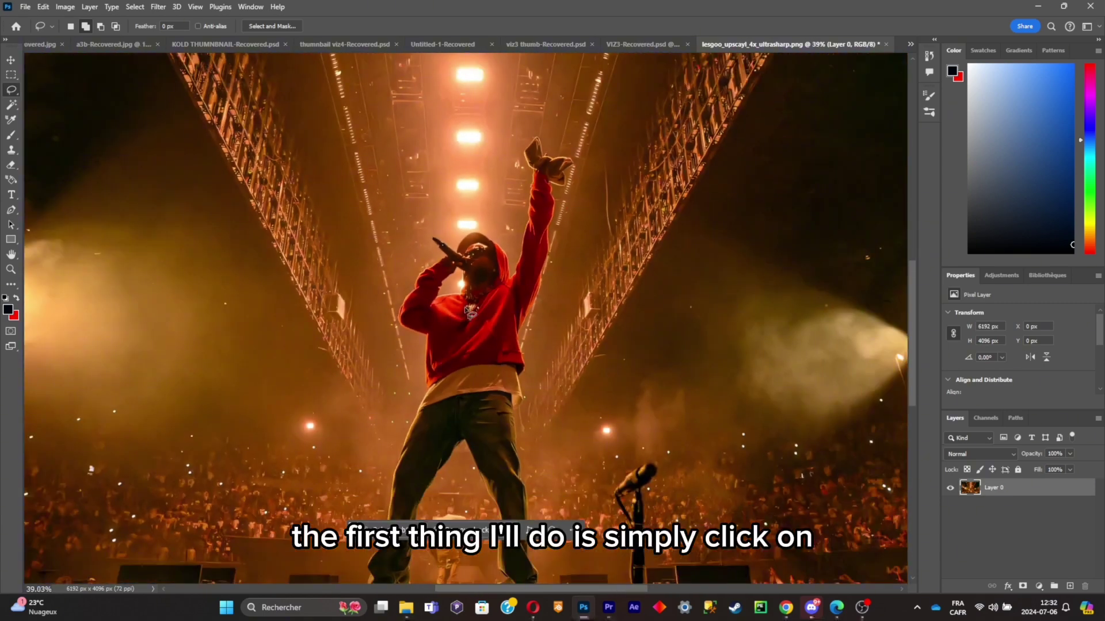
scroll(41, 182, "up", 2)
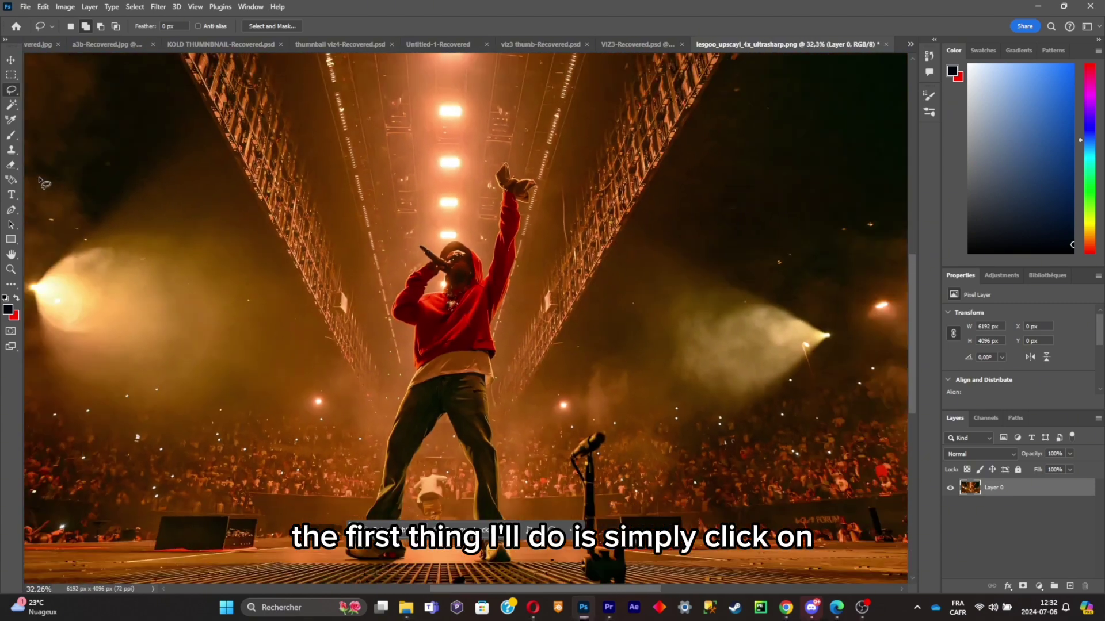
left_click(11, 105)
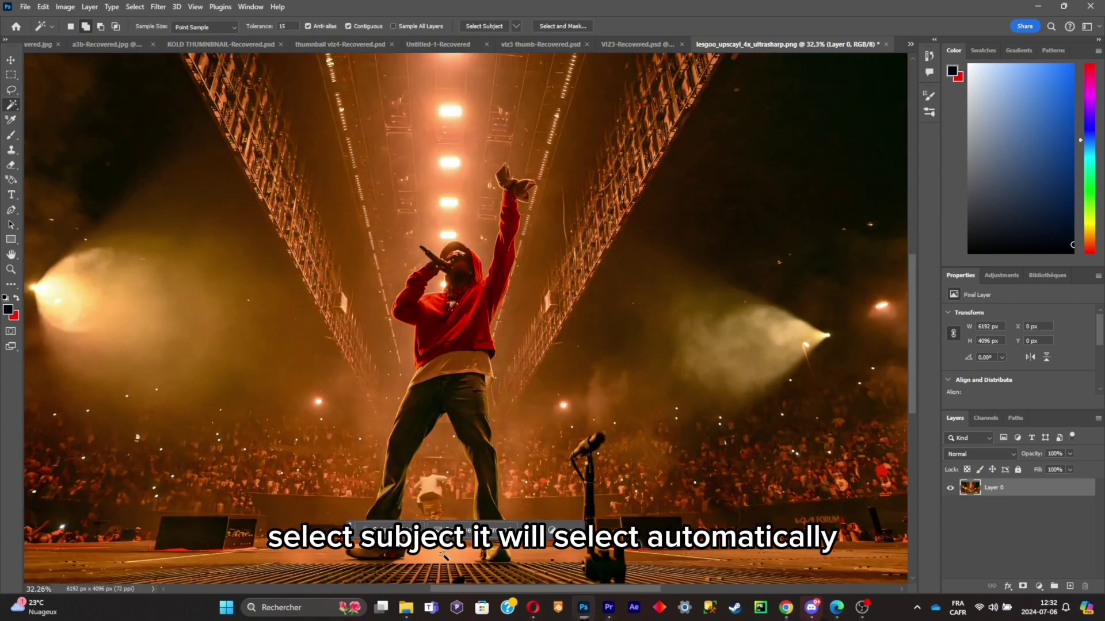
left_click(380, 530)
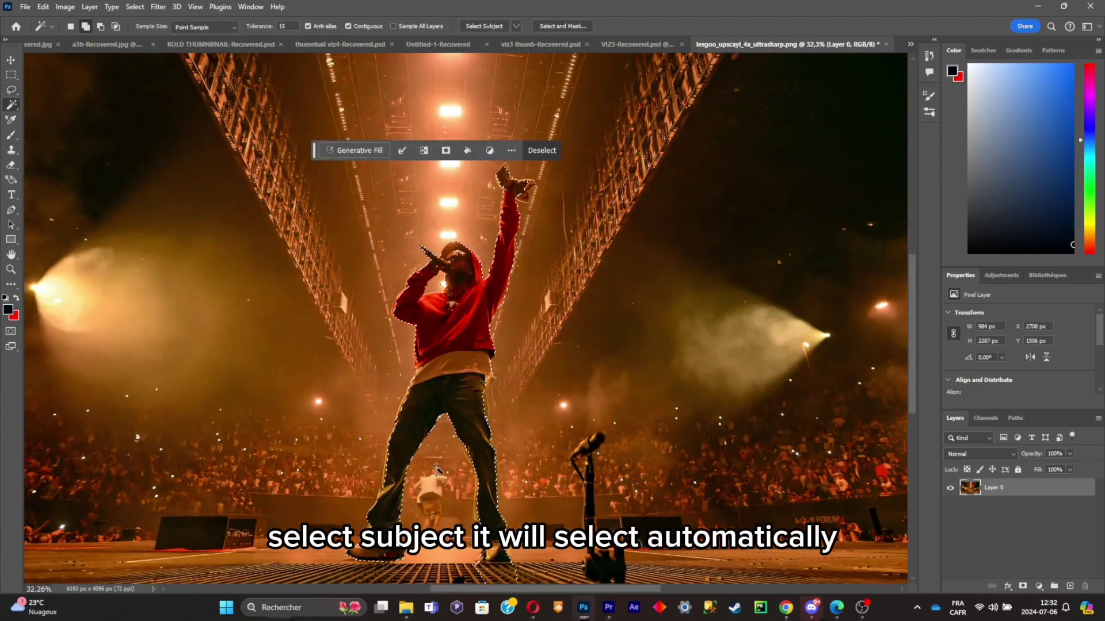
Add the missed arm, raised hand and sleeve edges to the selection with the Lasso.
left_click(11, 91)
scroll(540, 261, "up", 6)
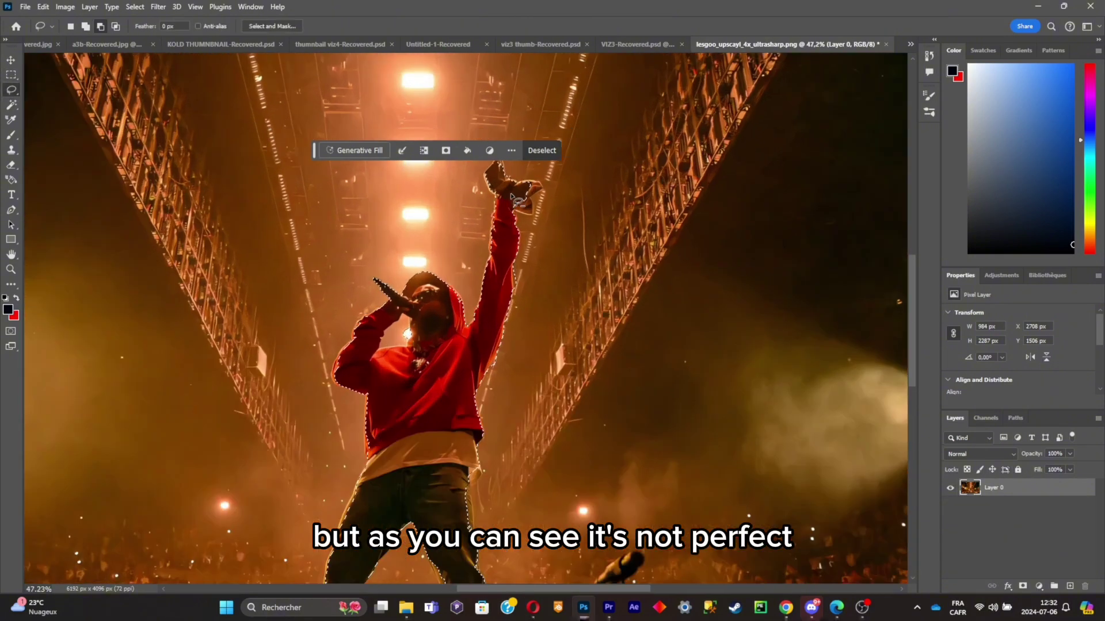
left_click_drag(460, 271, 560, 262)
left_click_drag(550, 210, 547, 205)
scroll(552, 236, "up", 2)
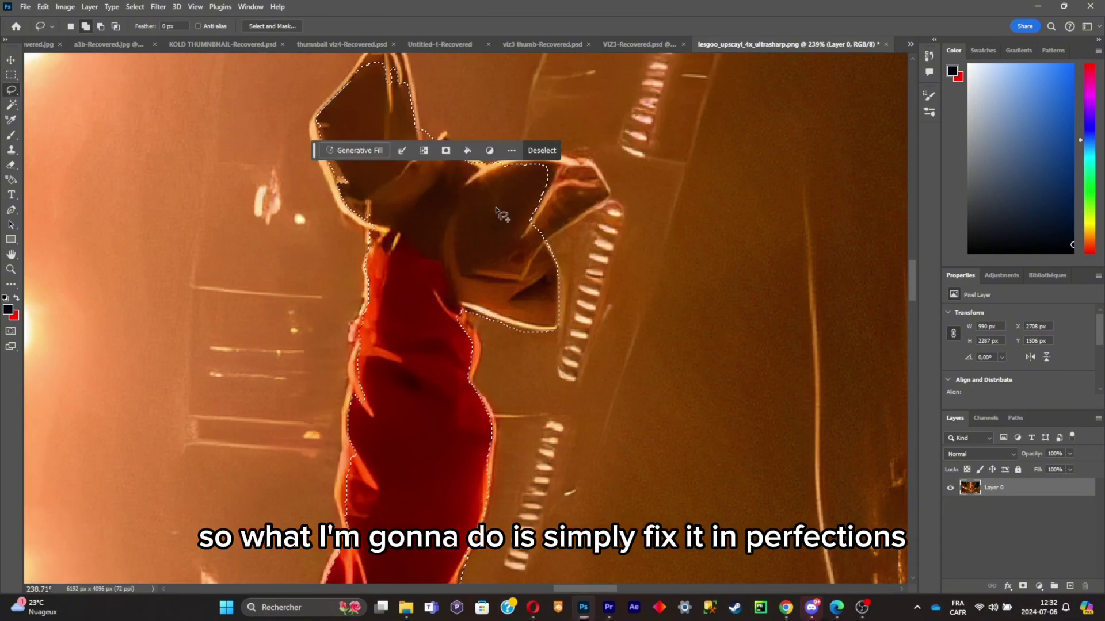
left_click_drag(552, 261, 586, 236)
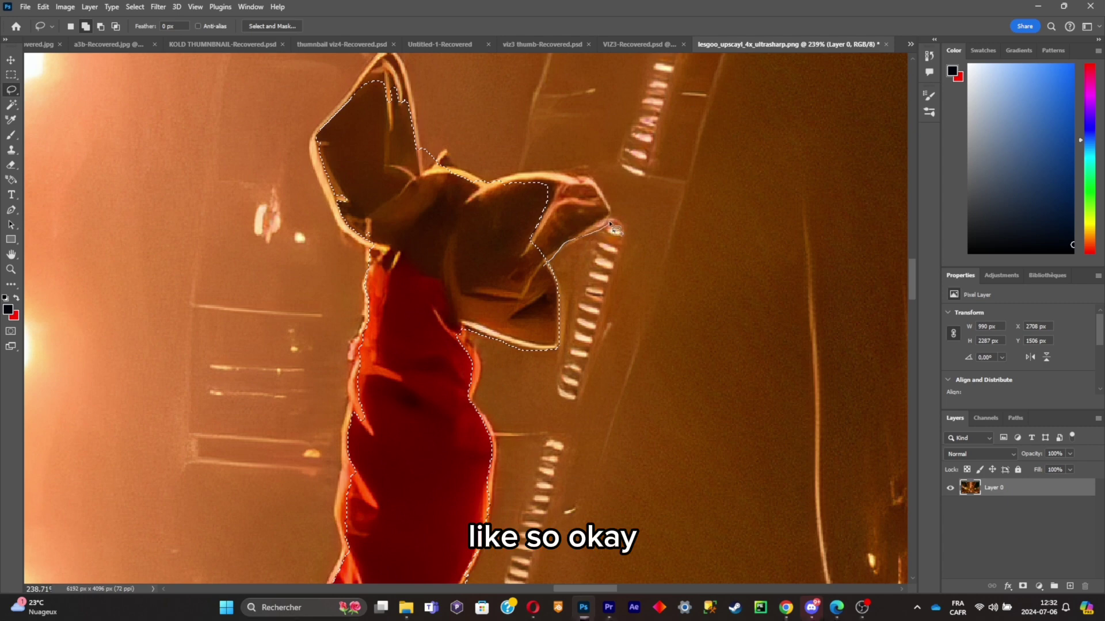
left_click_drag(601, 195, 603, 197)
scroll(402, 345, "up", 3)
left_click_drag(375, 235, 361, 288)
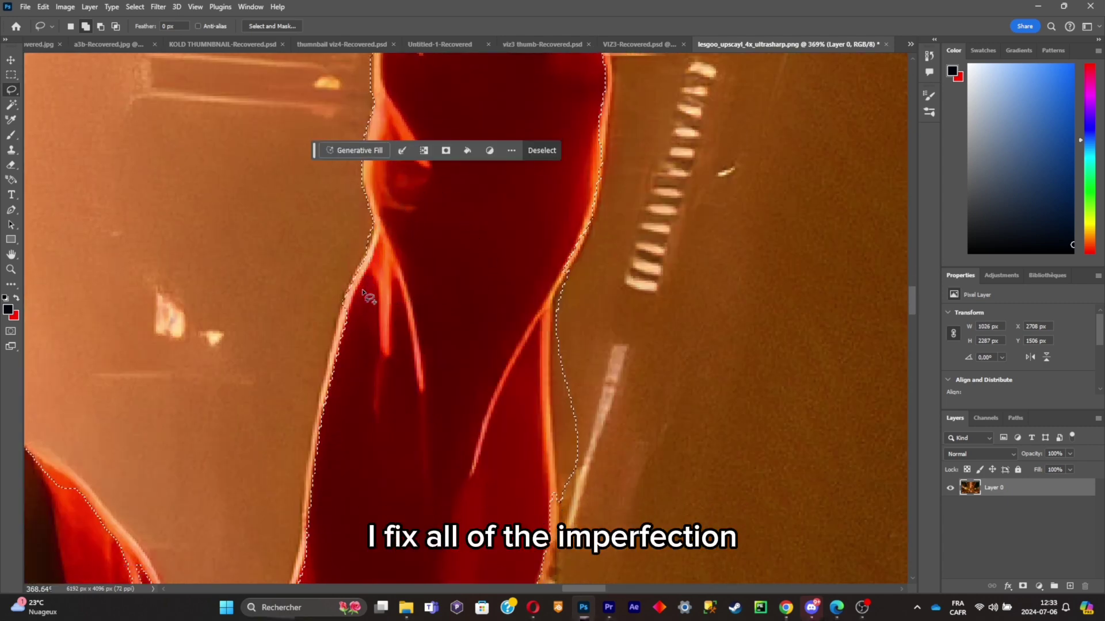
Copy the singer onto a new layer, check the cut-out against the photo, then hide it.
key("ctrl+0")
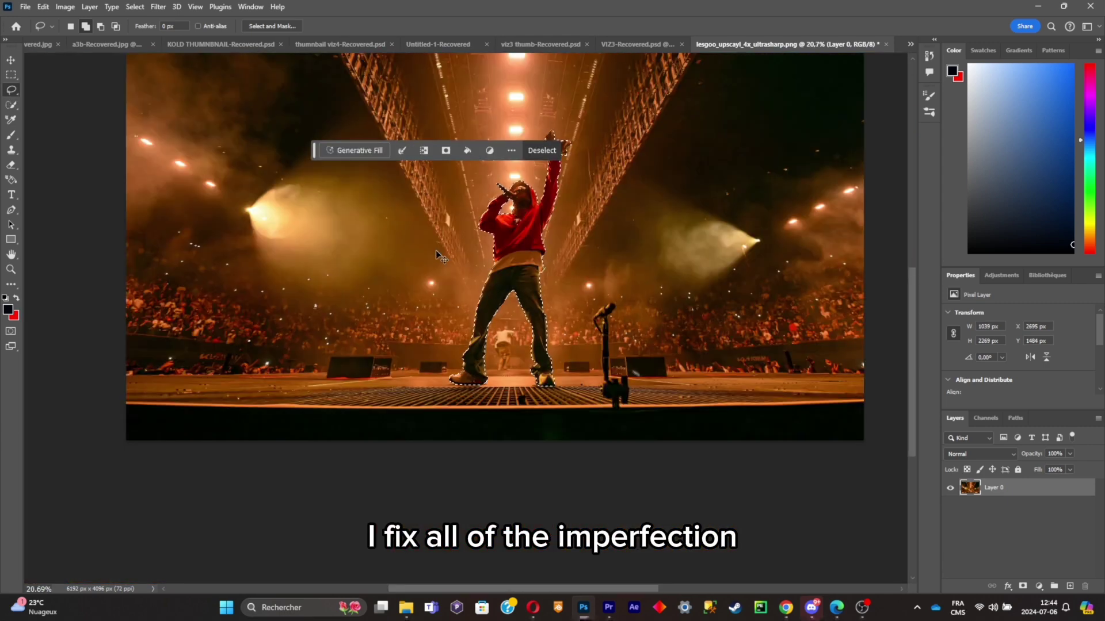
left_click(951, 505)
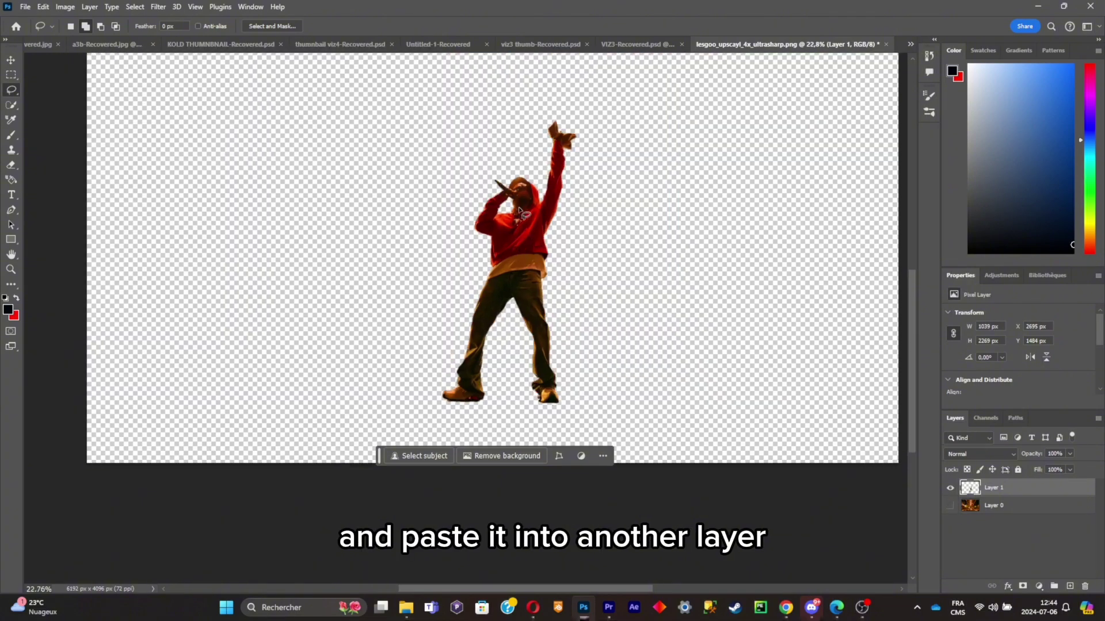
scroll(529, 208, "up", 8)
scroll(529, 208, "down", 7)
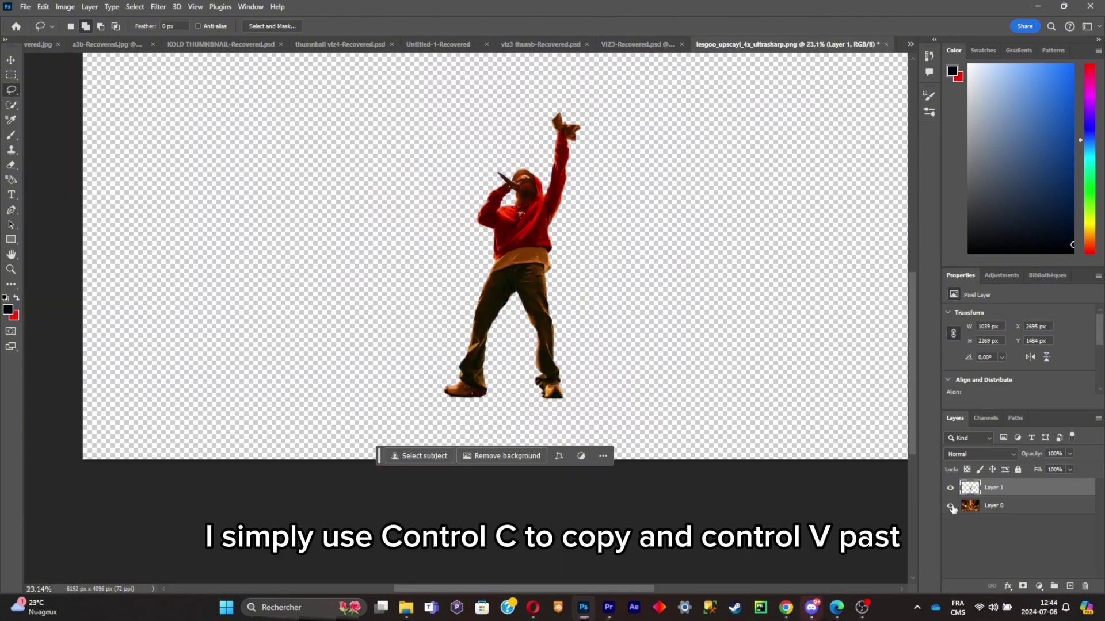
left_click(951, 505)
left_click(950, 488)
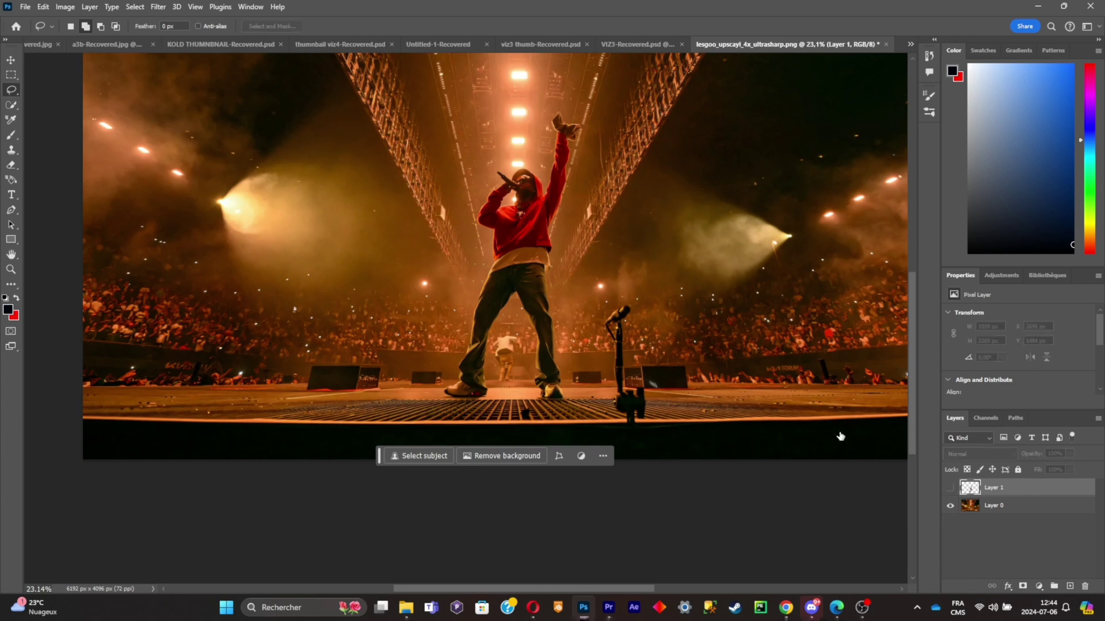
Loosely lasso around the singer on the original photo layer.
left_click_drag(457, 383, 447, 405)
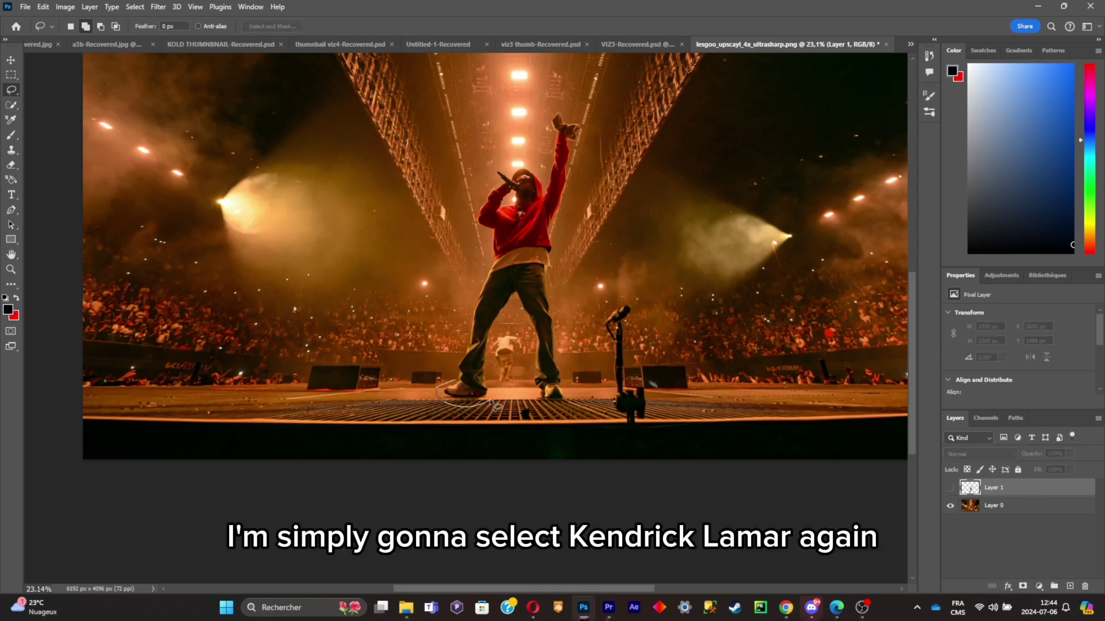
left_click_drag(536, 402, 572, 395)
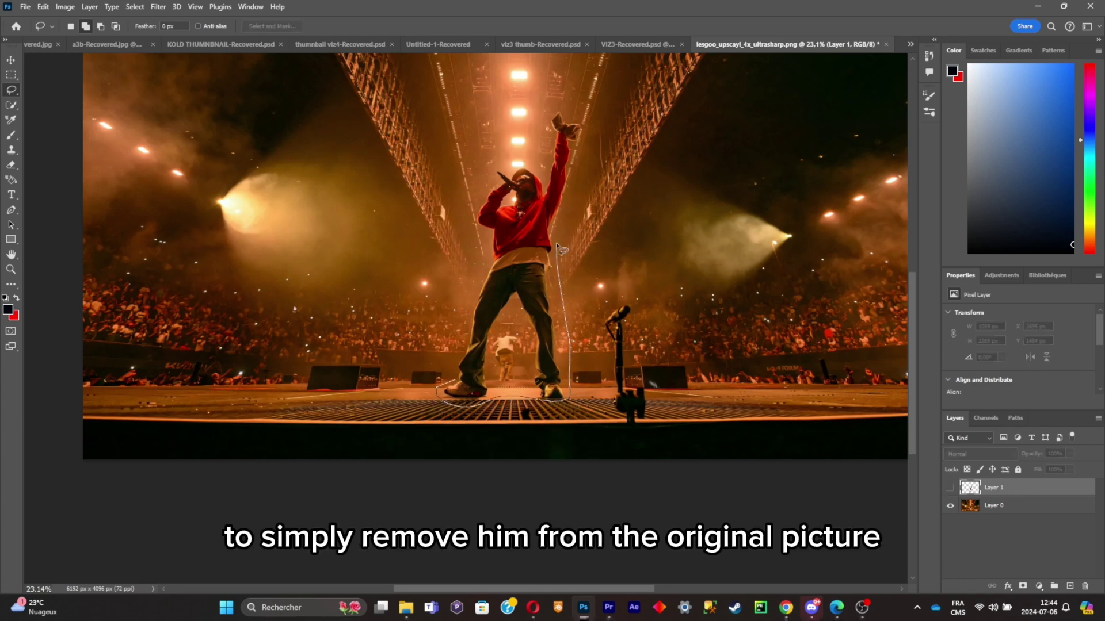
mouse_move(546, 124)
left_mouse_down()
mouse_move(539, 190)
mouse_move(527, 165)
left_mouse_up()
left_click_drag(480, 249, 476, 296)
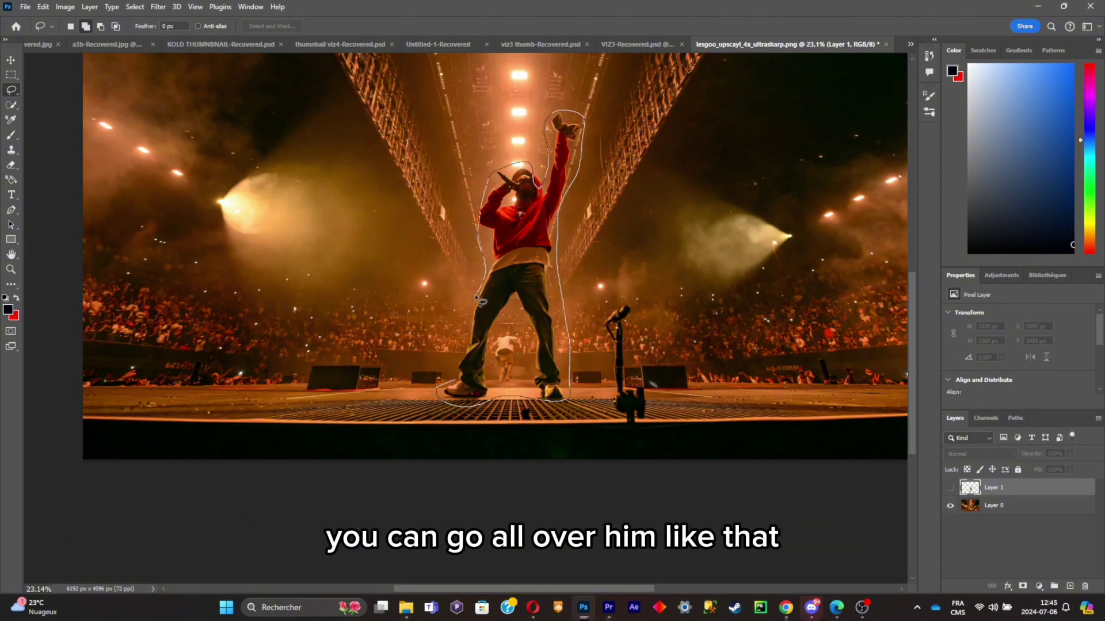
left_click_drag(449, 361, 452, 381)
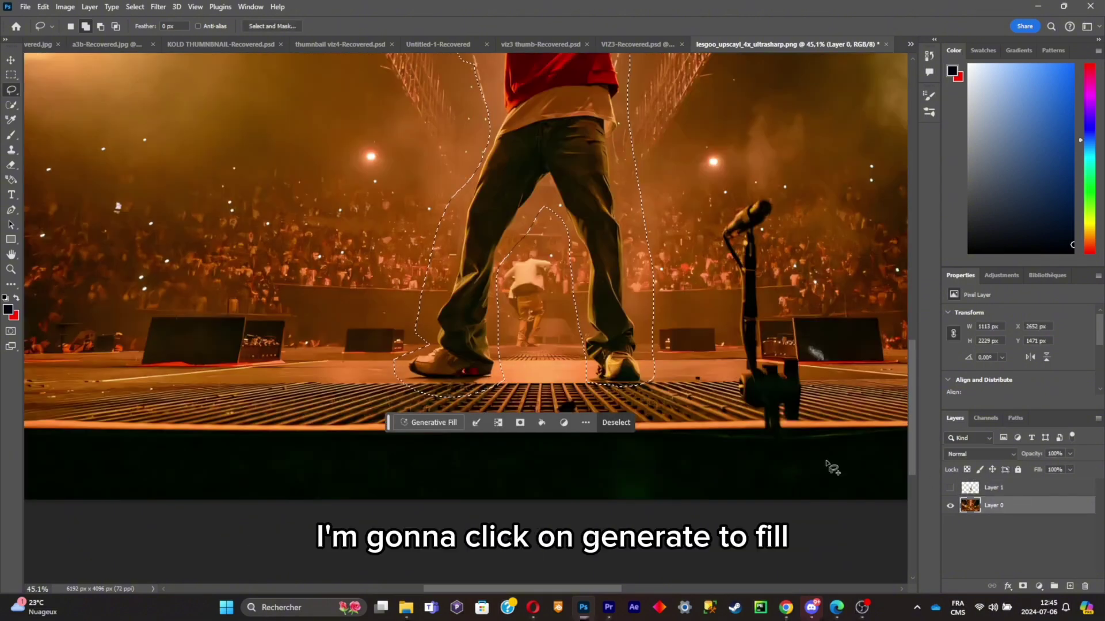
Run Generative Fill to replace the singer with generated stage background.
left_click(443, 422)
left_click(651, 413)
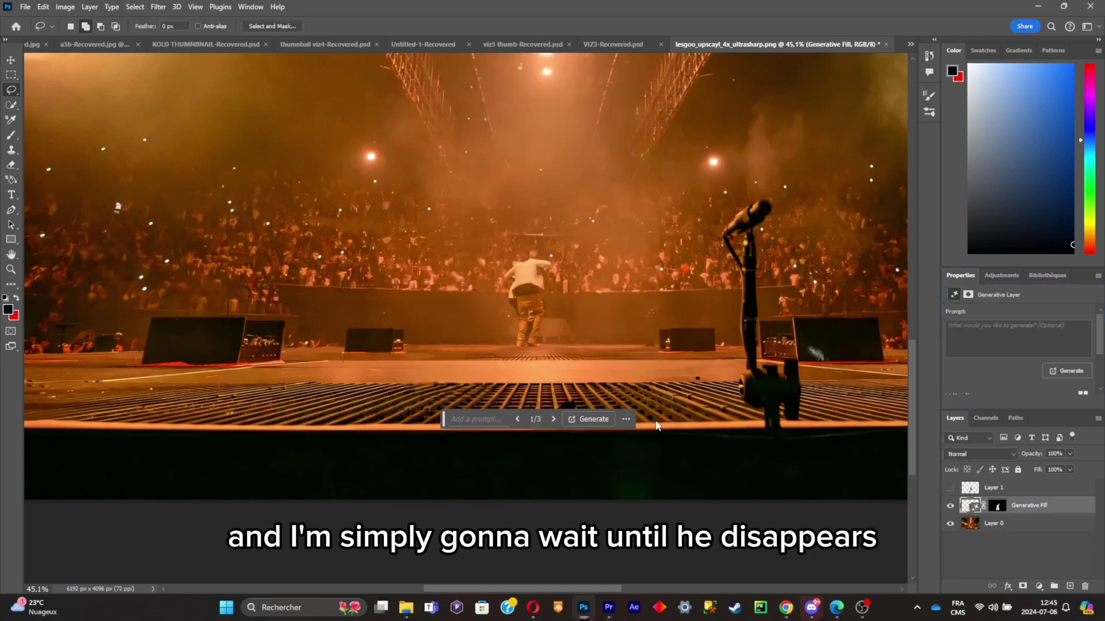
scroll(659, 427, "up", 5)
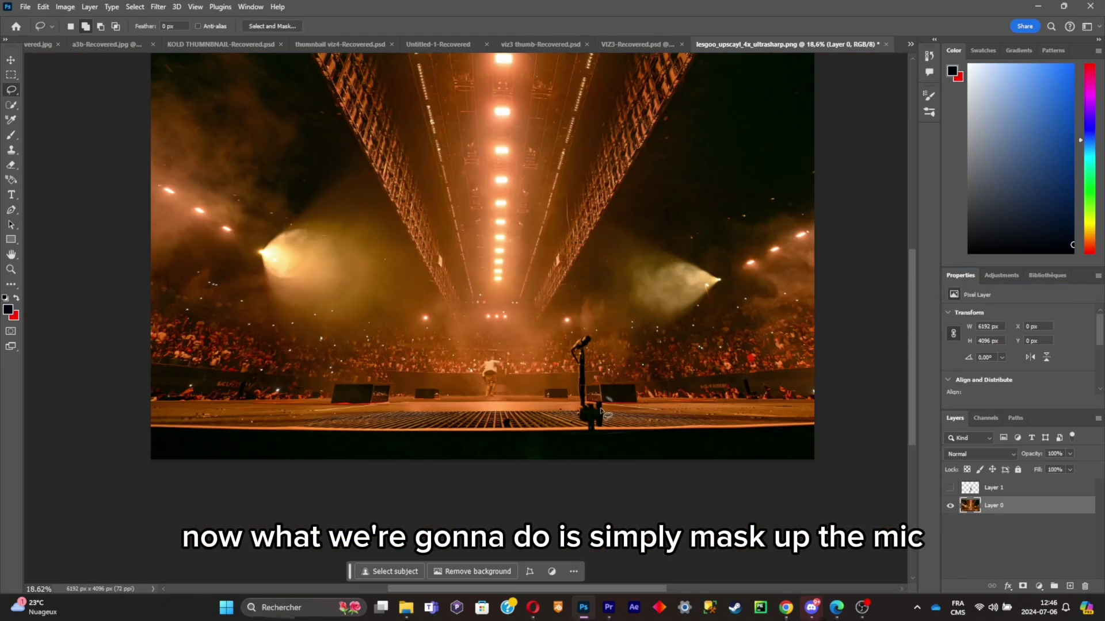
scroll(602, 412, "up", 5)
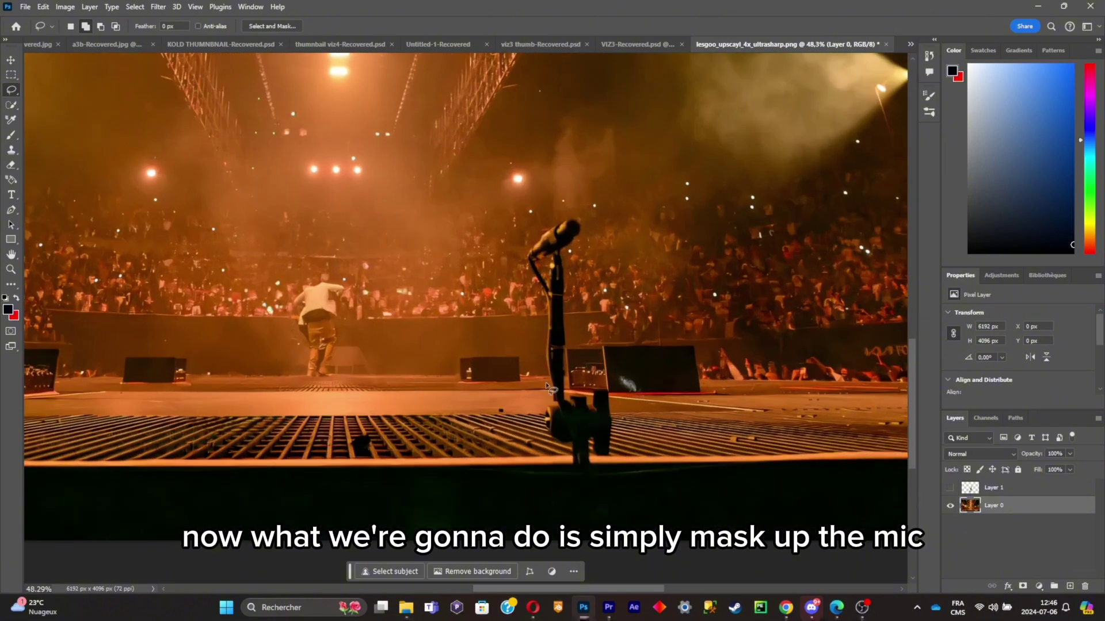
Select the microphone head and stand, and hide the original photo to check the selection.
scroll(586, 260, "up", 4)
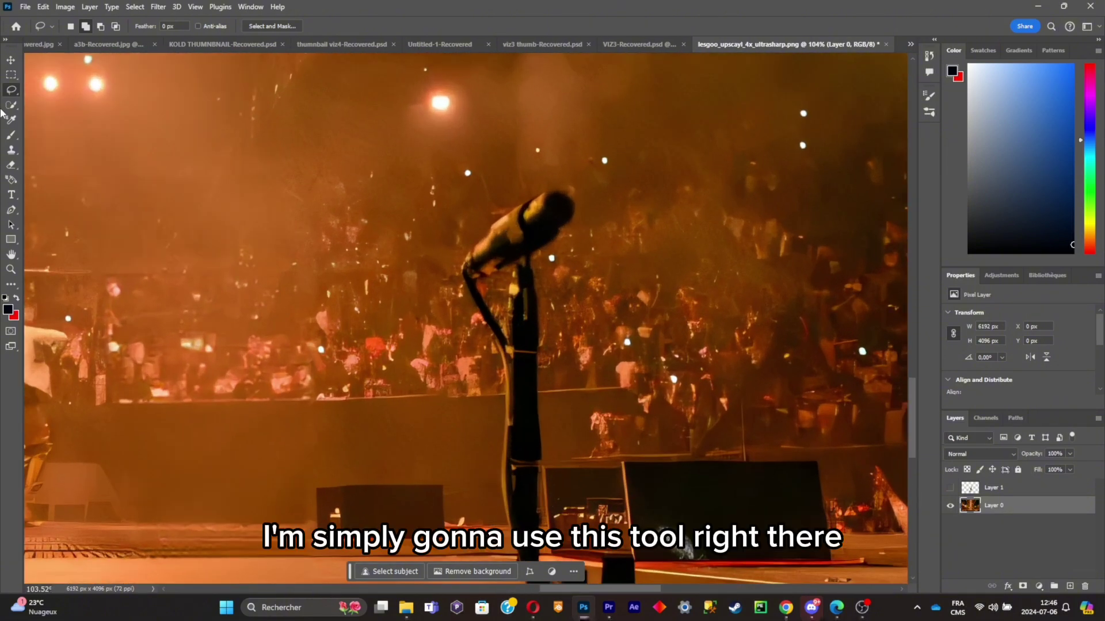
left_click(11, 105)
left_click_drag(544, 215, 552, 205)
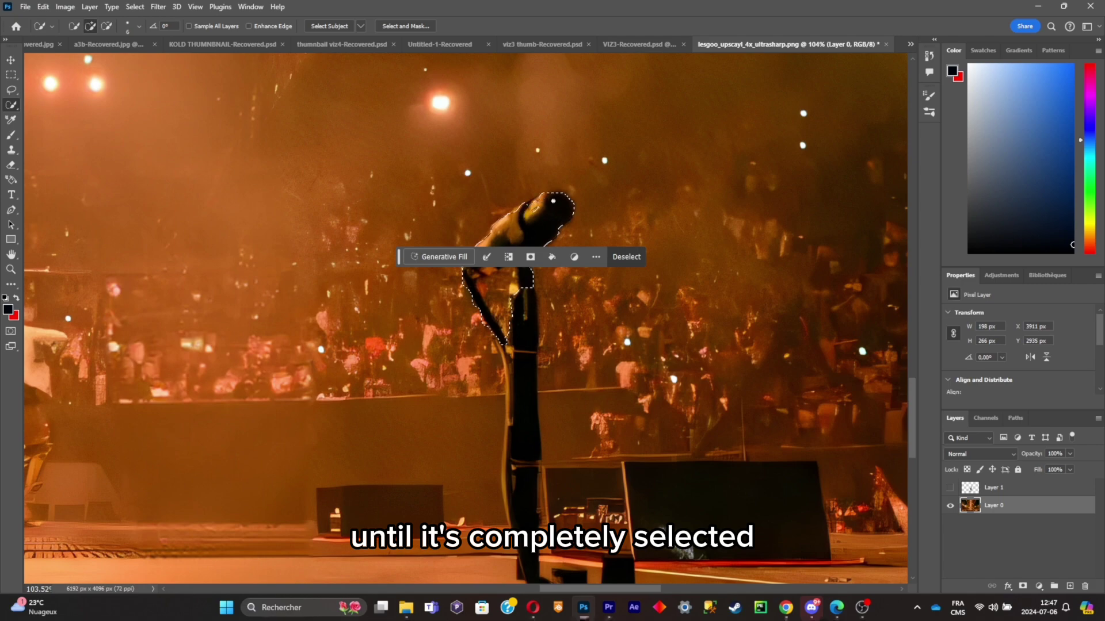
left_click_drag(294, 366, 300, 450)
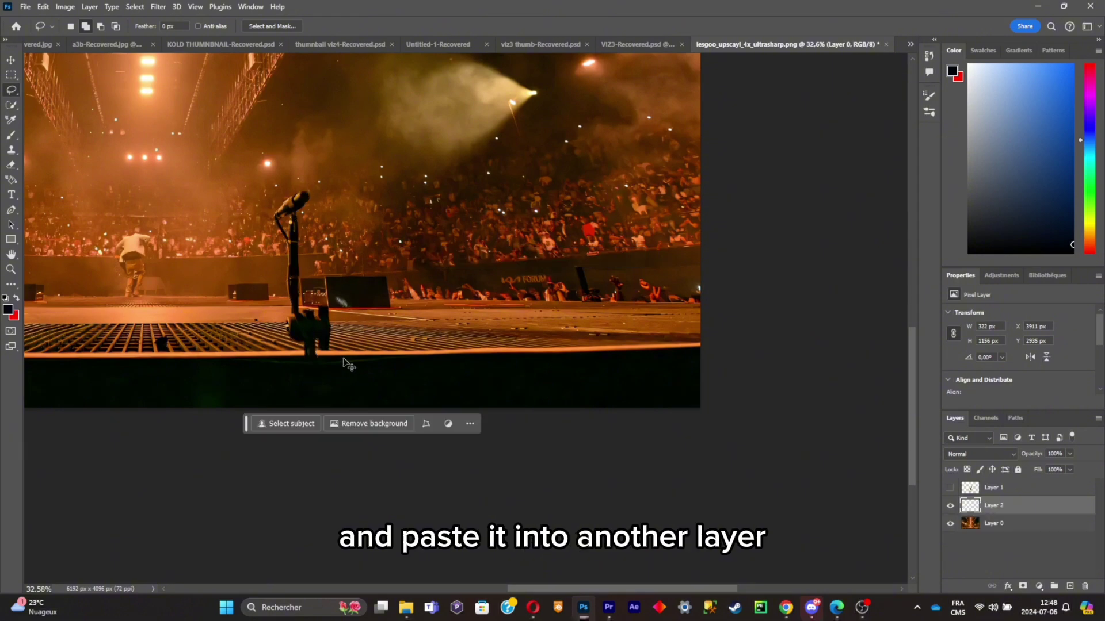
left_click(950, 523)
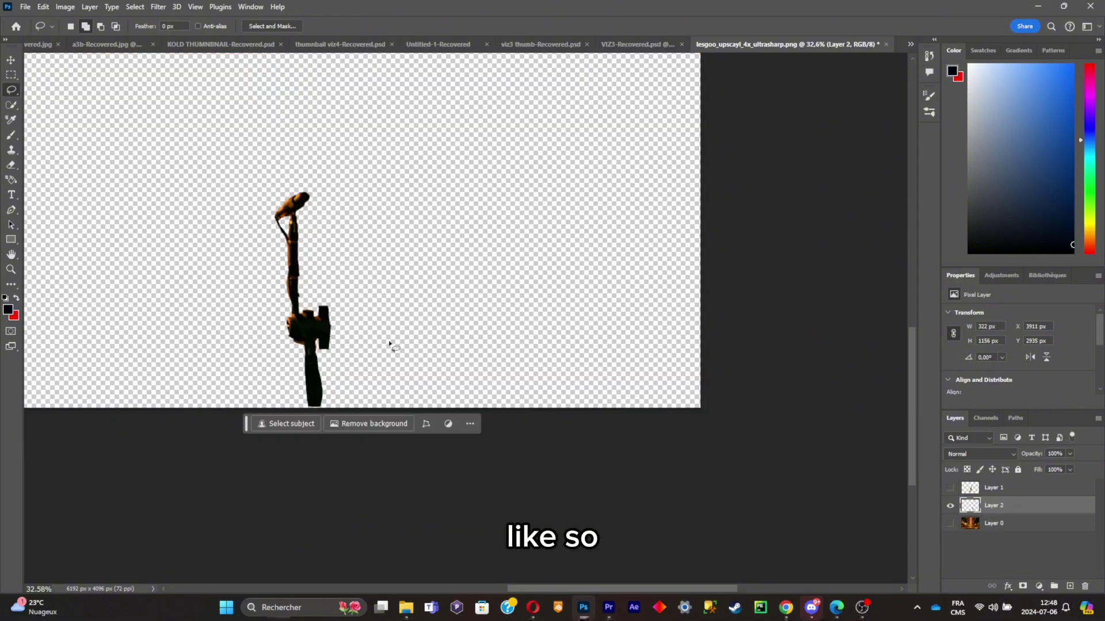
scroll(391, 348, "up", 3)
Outline the mic stand again and Generative Fill it away with an empty prompt.
left_click_drag(561, 415, 538, 288)
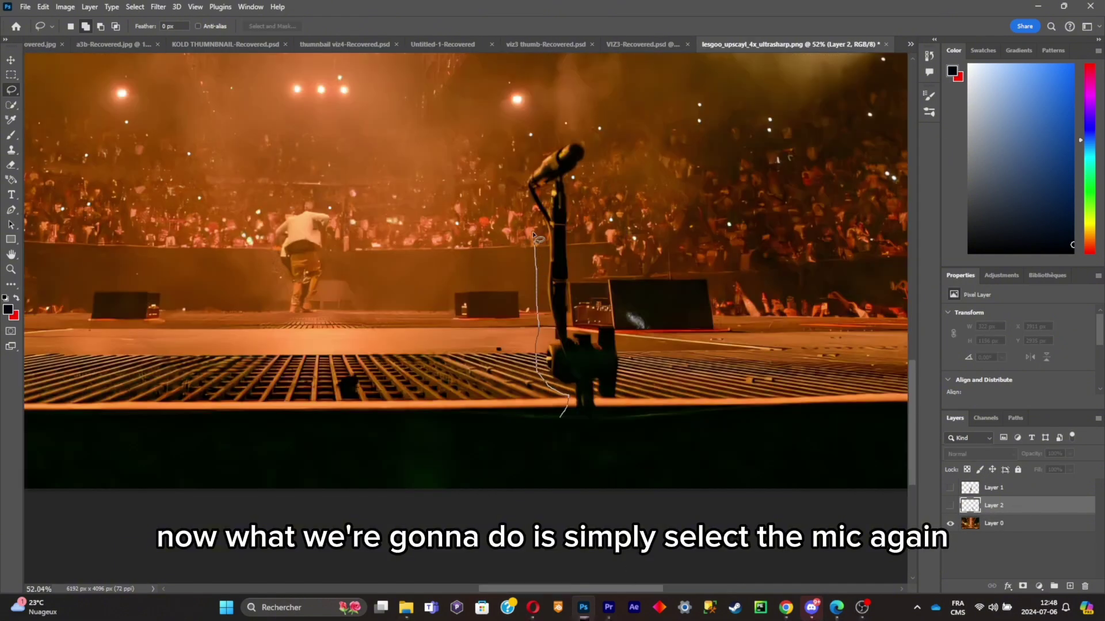
mouse_move(580, 226)
left_mouse_down()
mouse_move(585, 305)
mouse_move(567, 433)
left_mouse_up()
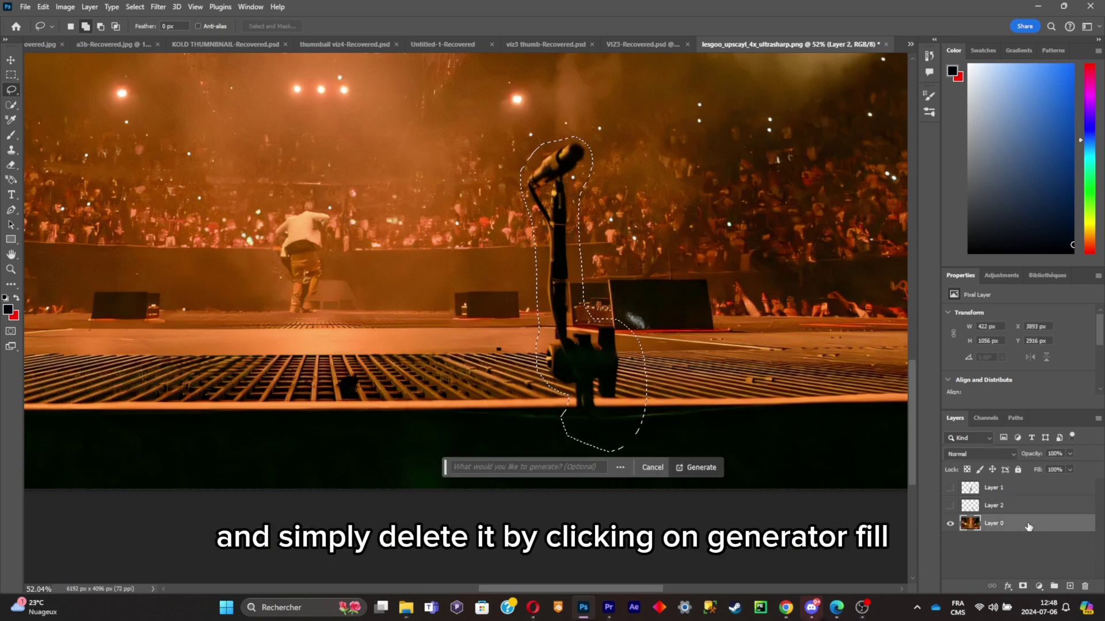
left_click(703, 467)
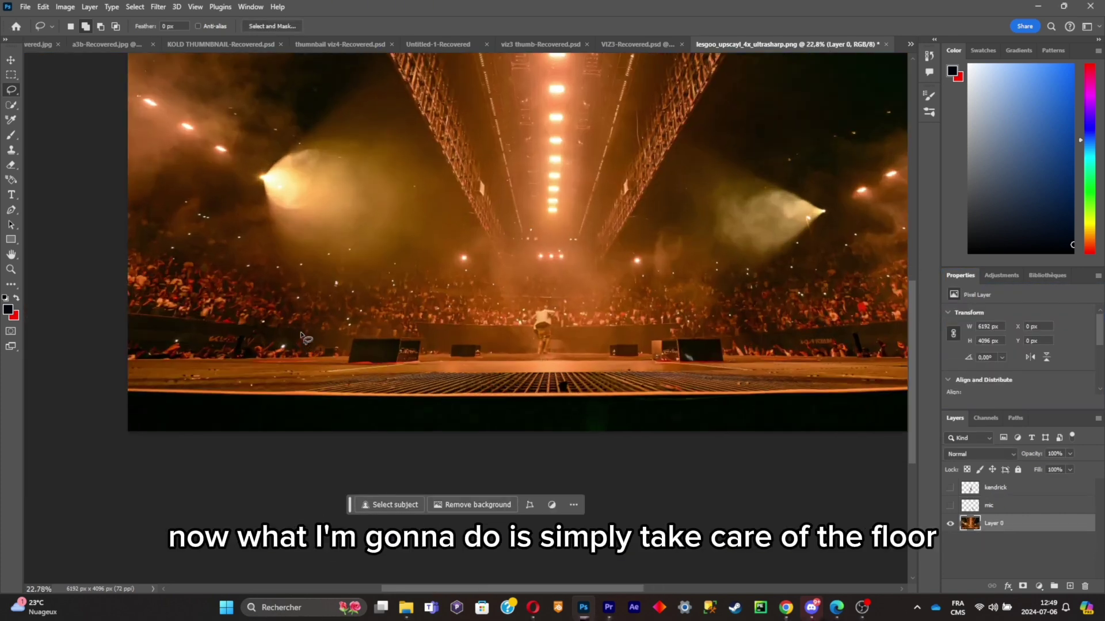
Copy a rectangular strip of stage floor onto a new layer and hide the original photo.
left_click(12, 76)
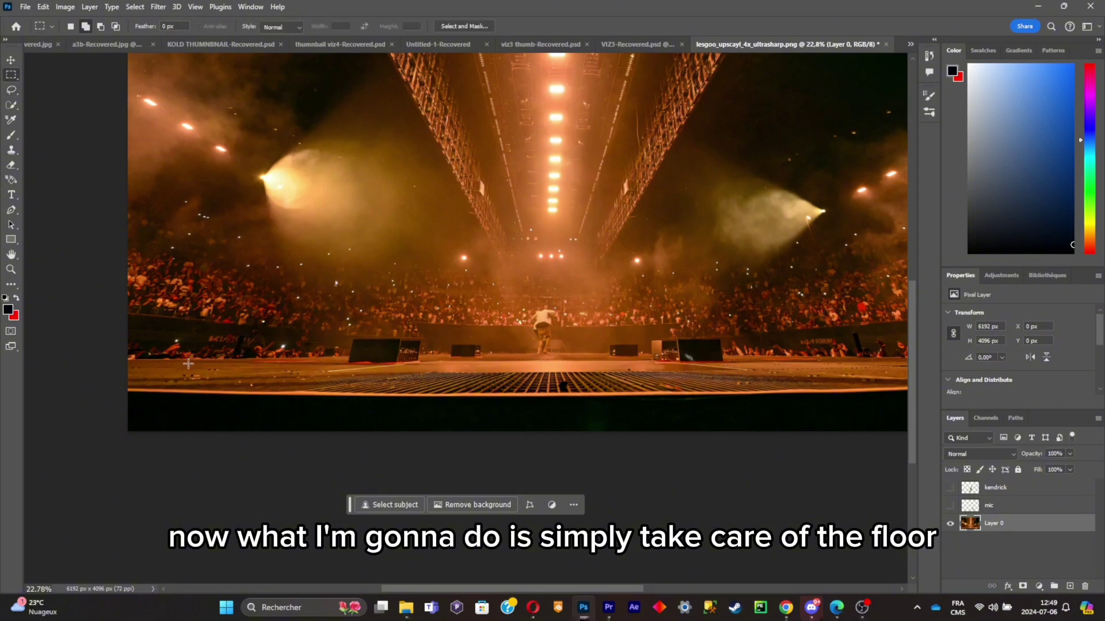
left_click_drag(122, 360, 908, 391)
key("ctrl+j")
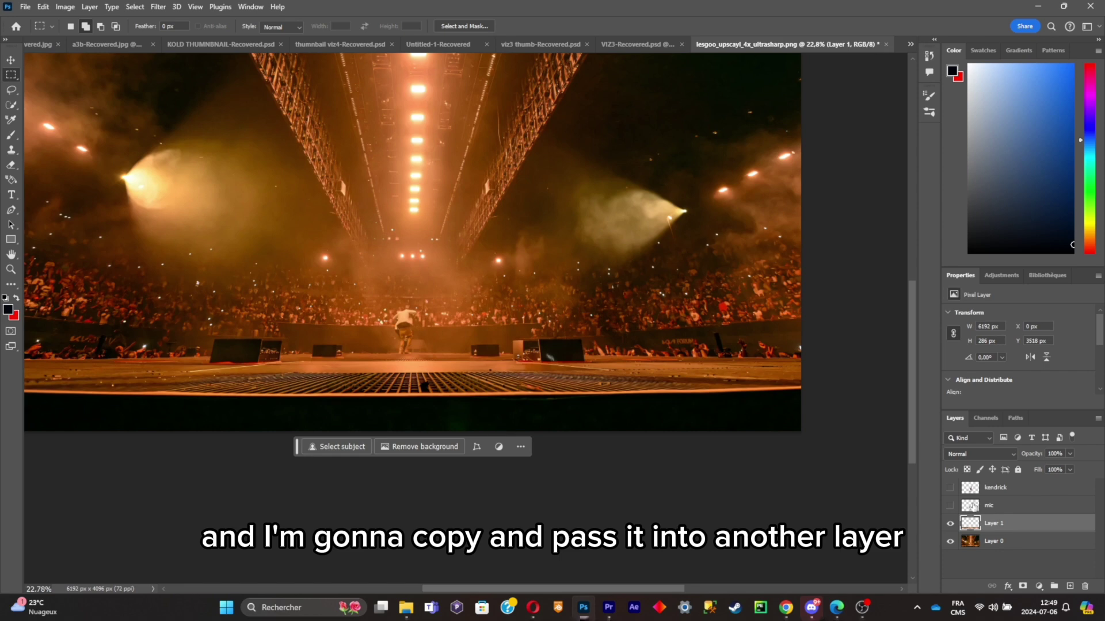
left_click(950, 541)
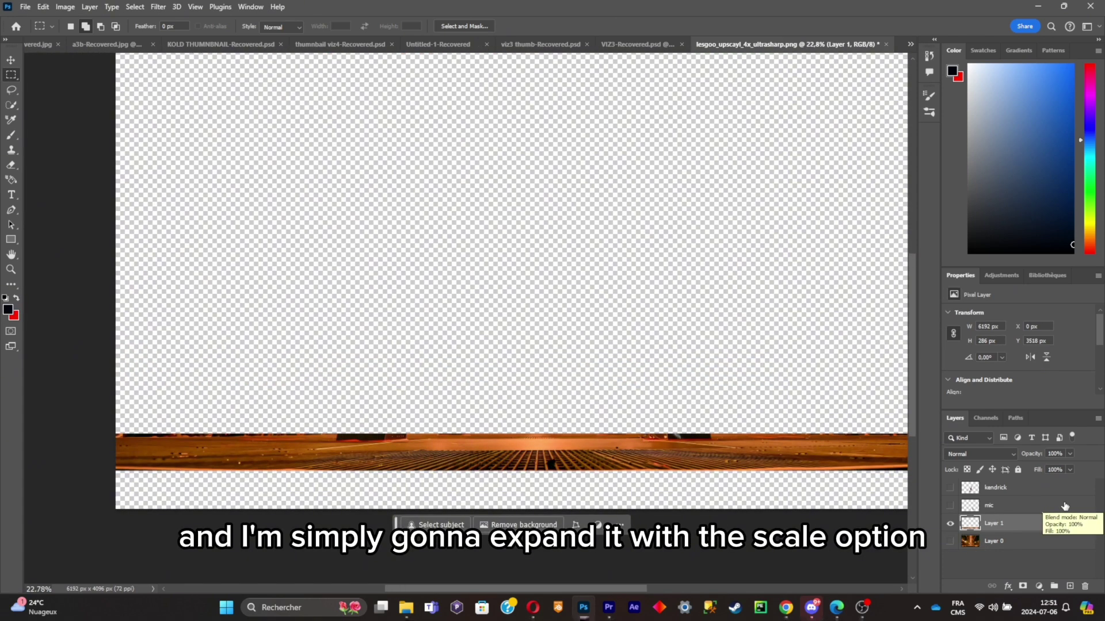
Free-transform the floor layer, stretching it well above and below the canvas edges.
key("ctrl+minus")
scroll(607, 405, "up", 3)
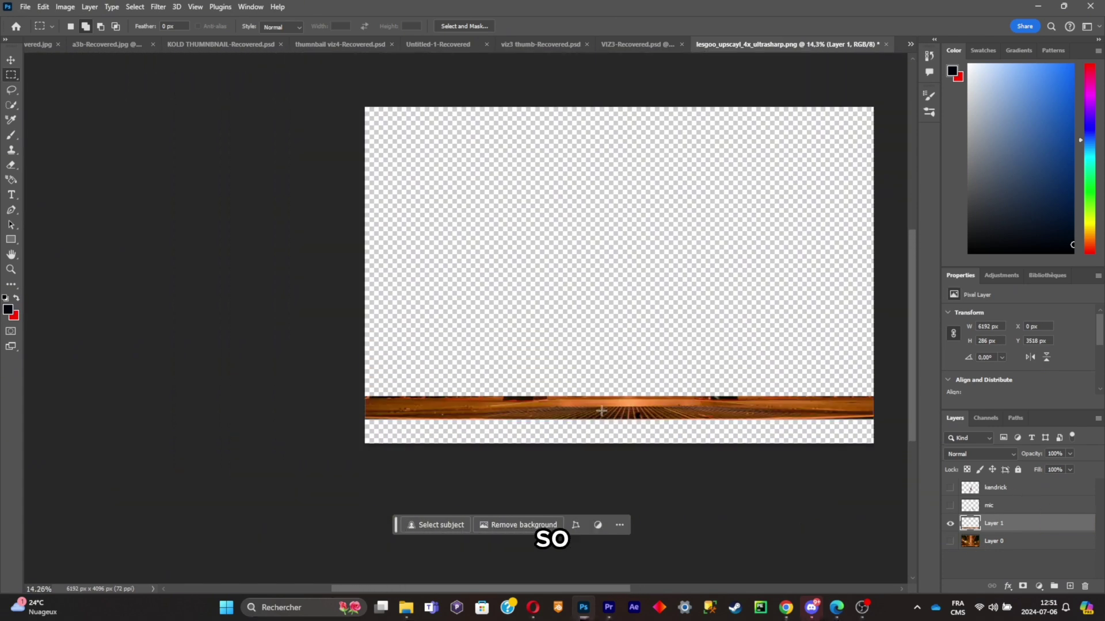
scroll(606, 405, "right", 2)
key("ctrl+t")
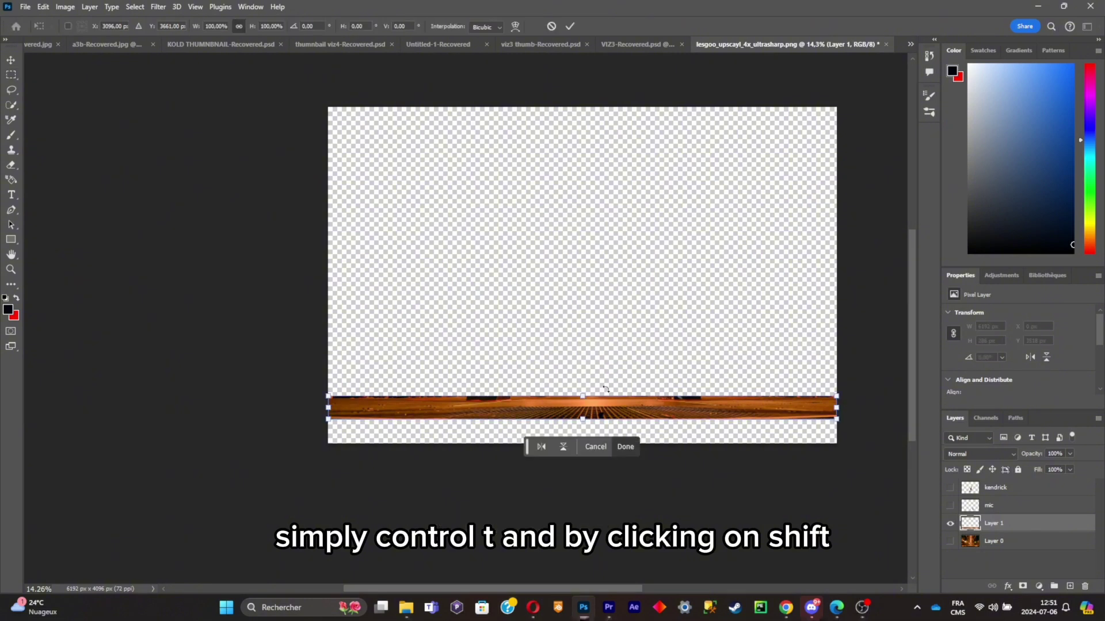
left_click_drag(591, 391, 585, 109)
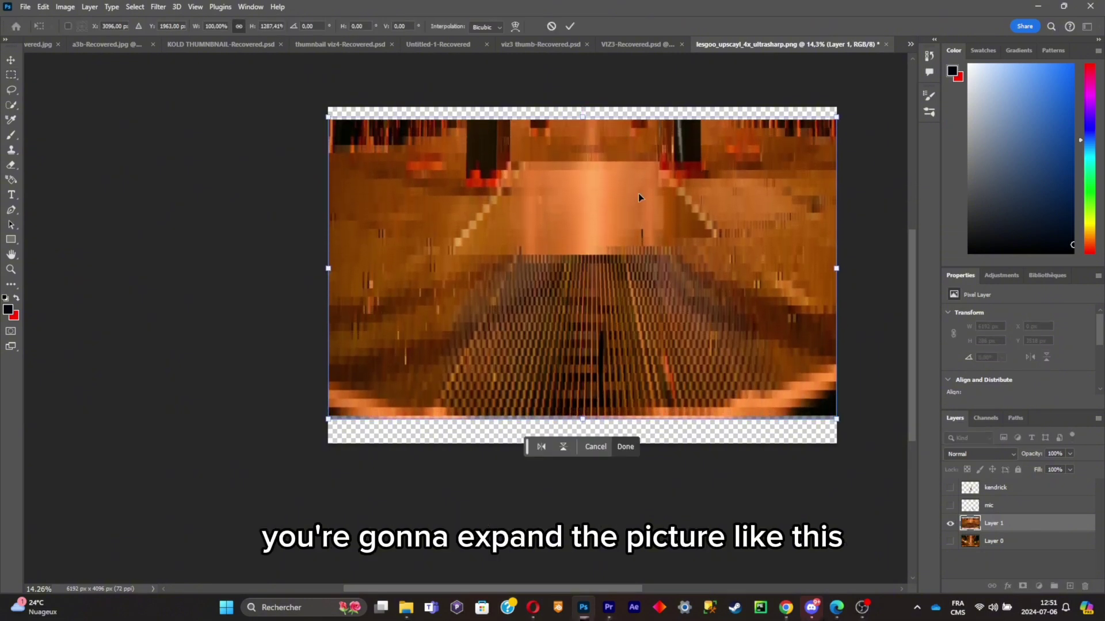
left_click_drag(582, 415, 582, 440)
left_click_drag(582, 109, 584, 144)
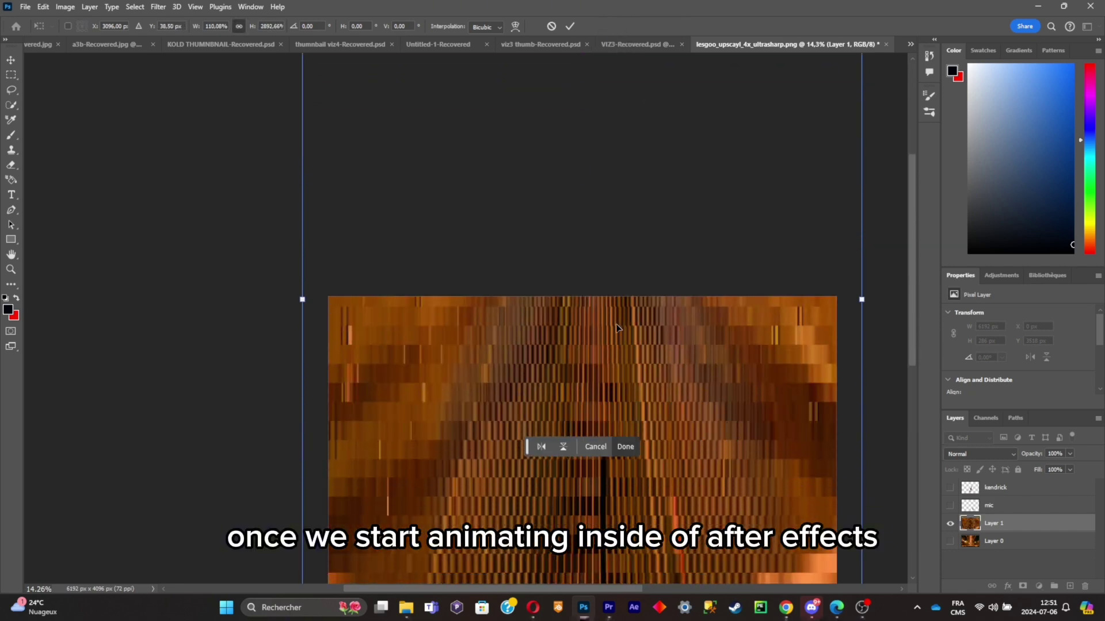
key("Return")
key("ctrl+0")
Show the original photo and copy the two black floor screens onto their own layer.
left_click(950, 541)
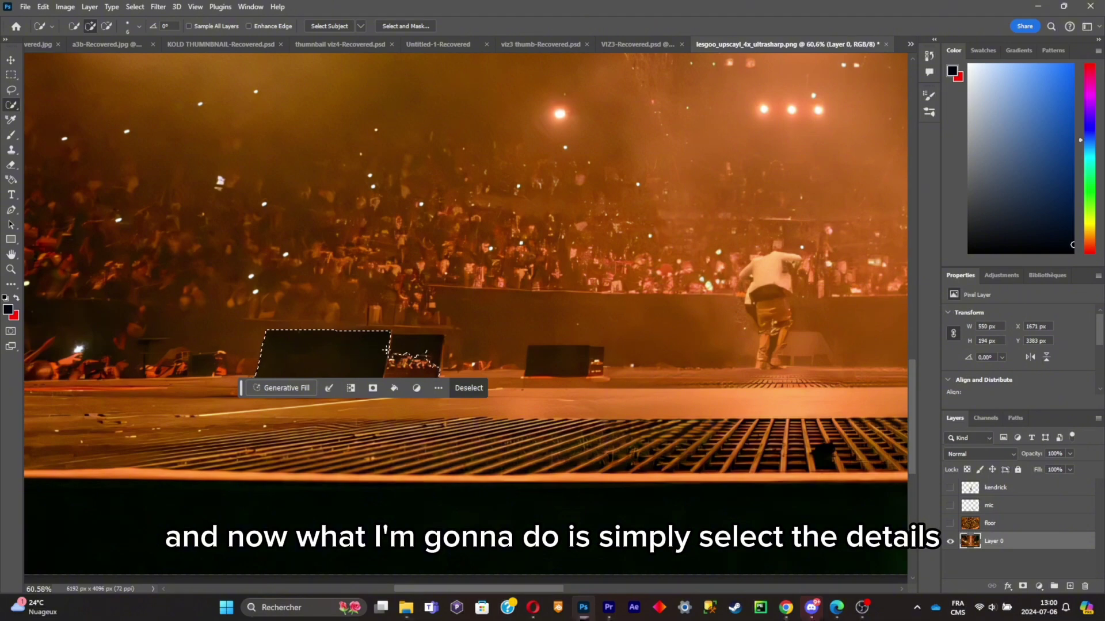
left_click_drag(386, 349, 404, 346)
scroll(426, 341, "down", 3)
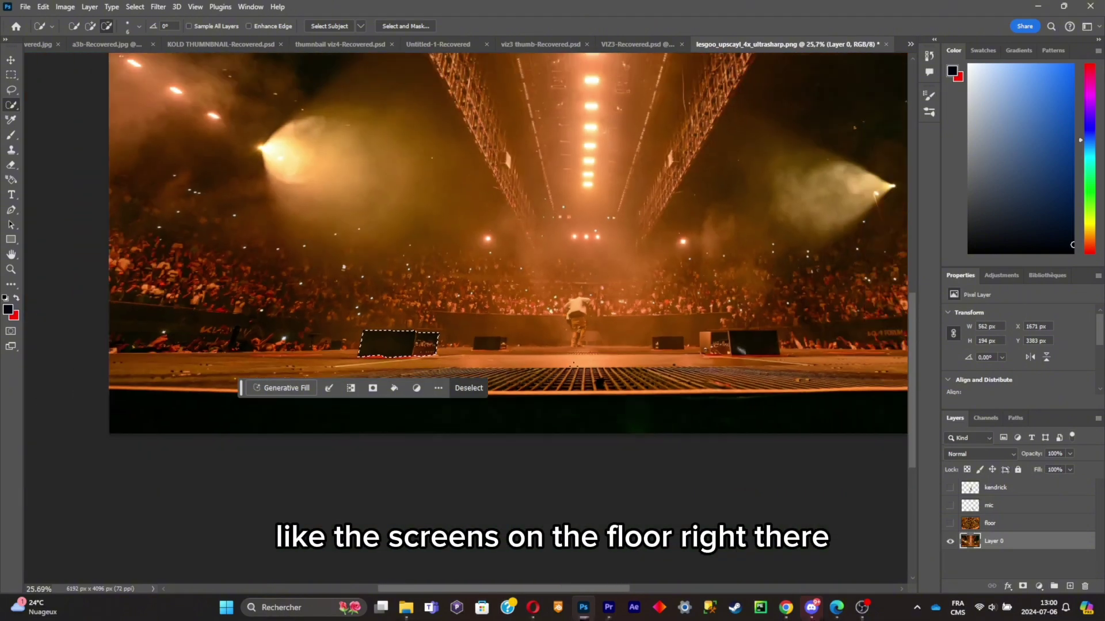
scroll(318, 359, "up", 4)
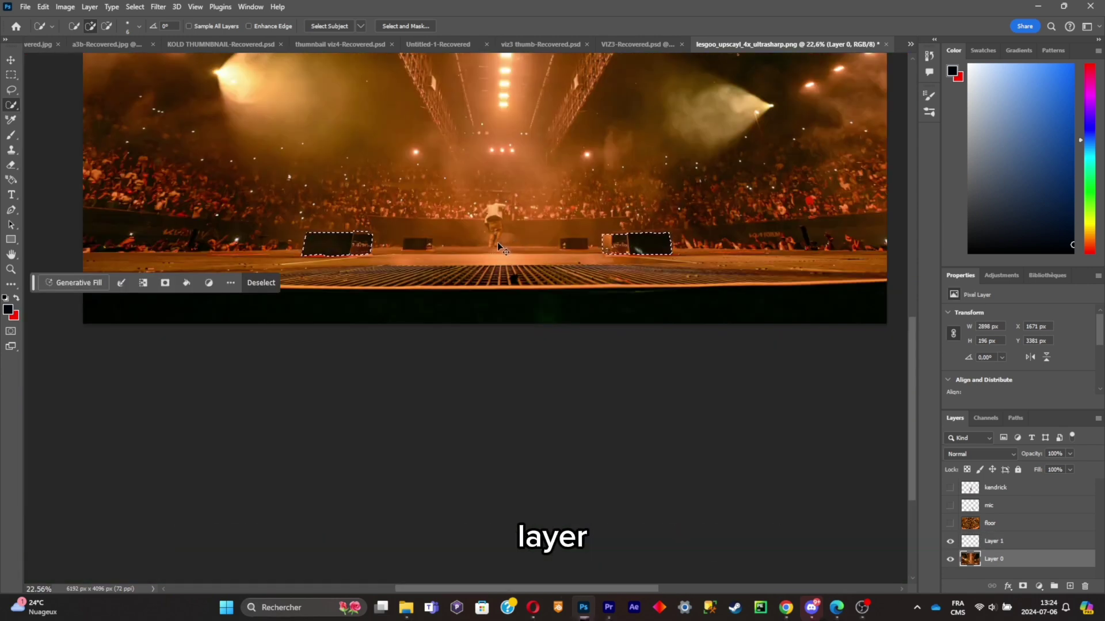
key("ctrl+j")
Lasso the two black stage boxes and Generative Fill them away with an empty prompt.
left_click_drag(322, 271, 334, 347)
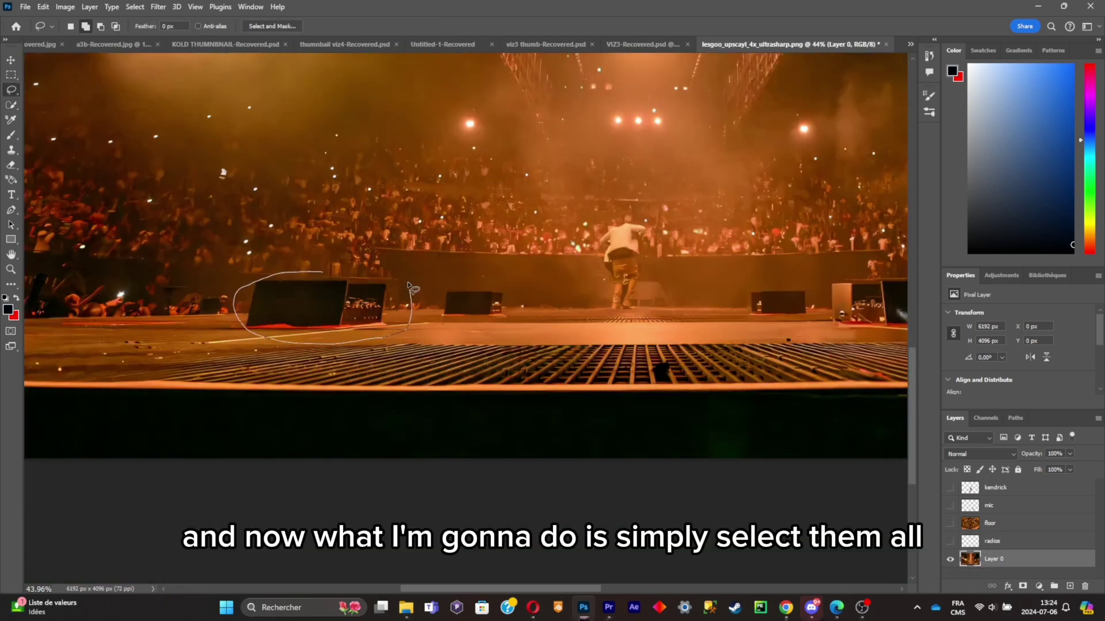
left_click_drag(409, 286, 333, 268)
left_click_drag(457, 289, 437, 314)
left_click_drag(515, 294, 469, 272)
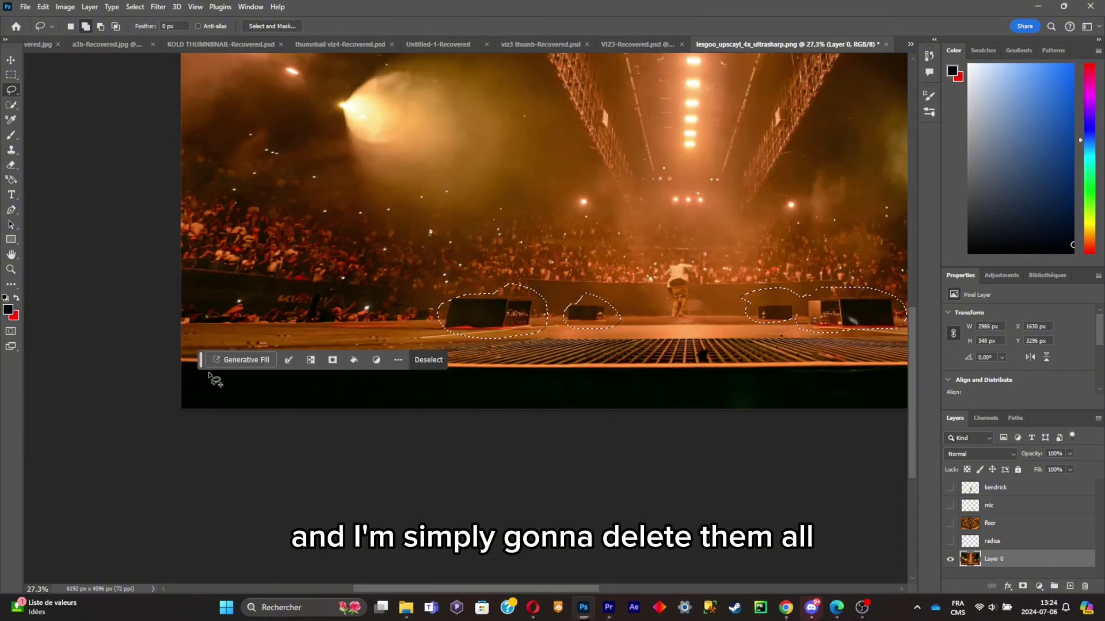
left_click(233, 359)
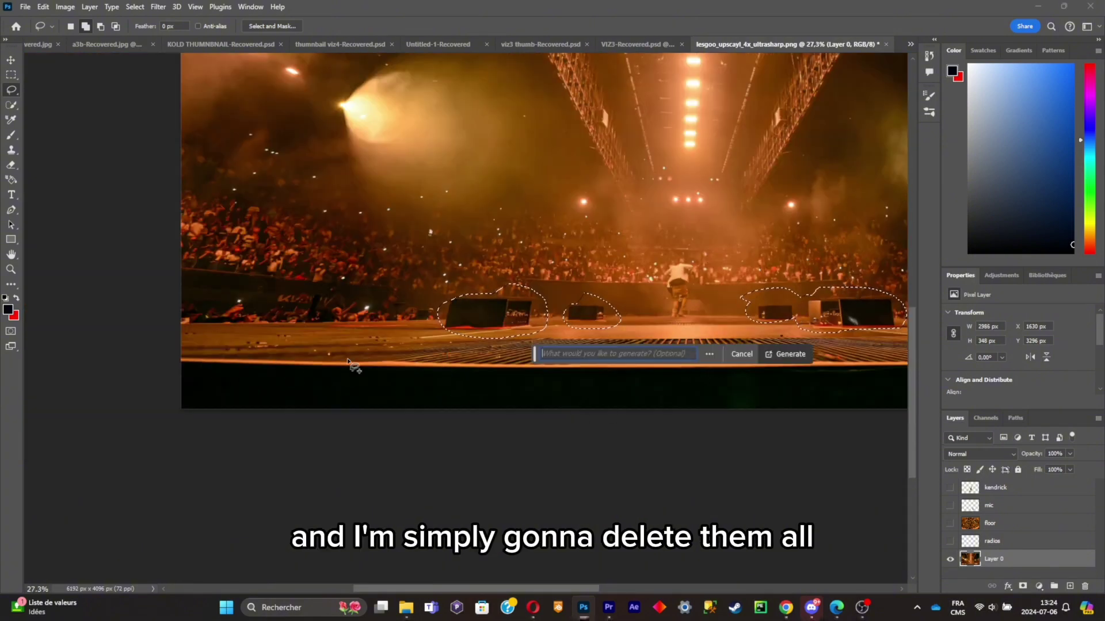
left_click(786, 354)
scroll(523, 582, "right", 5)
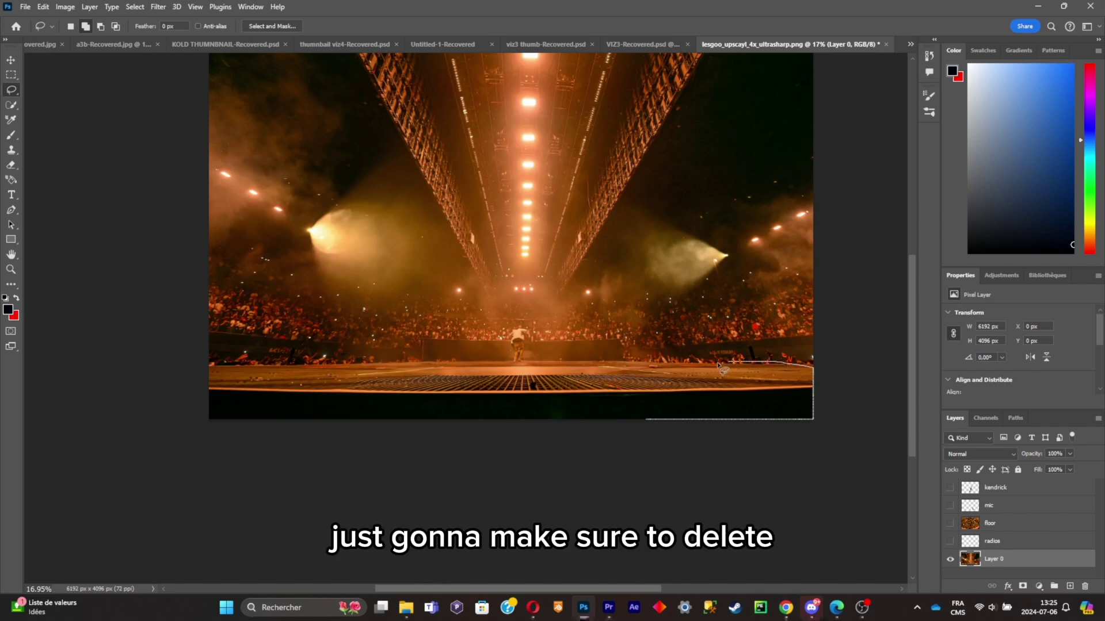
Lasso the foreground crowd along the stage edge and copy it onto a new layer.
left_click_drag(651, 364, 616, 355)
left_click_drag(548, 361, 424, 361)
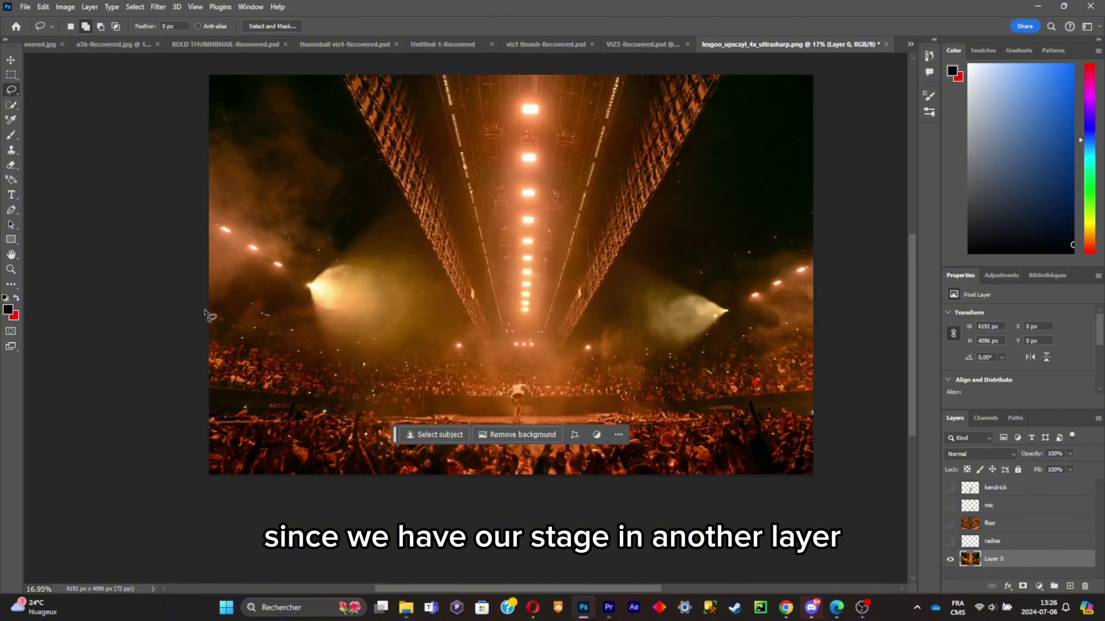
left_click_drag(208, 311, 248, 326)
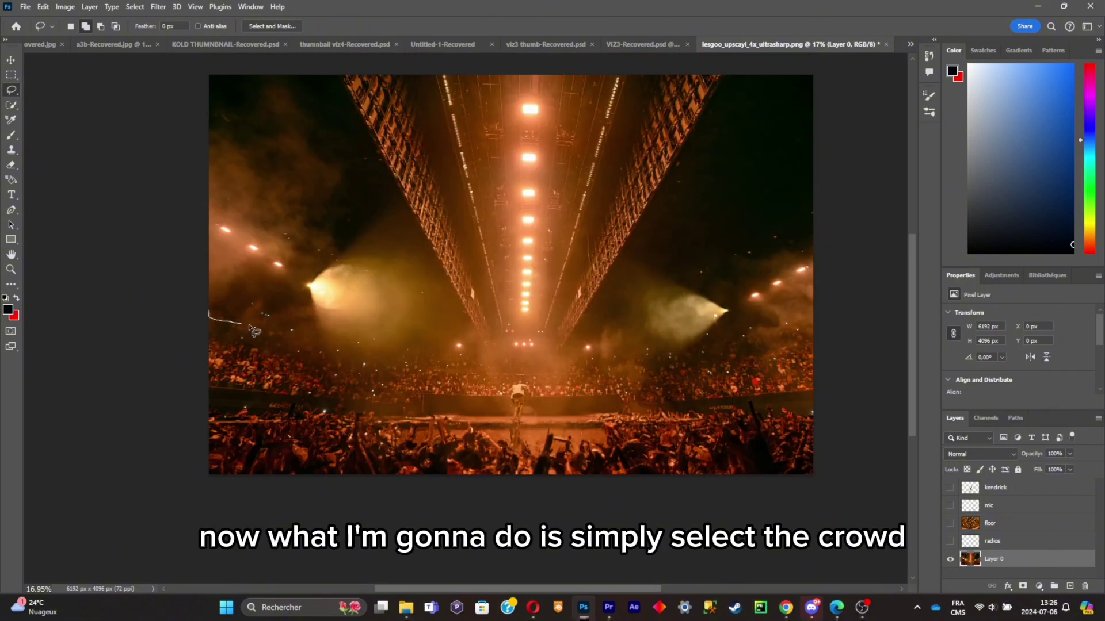
left_click_drag(429, 349, 483, 356)
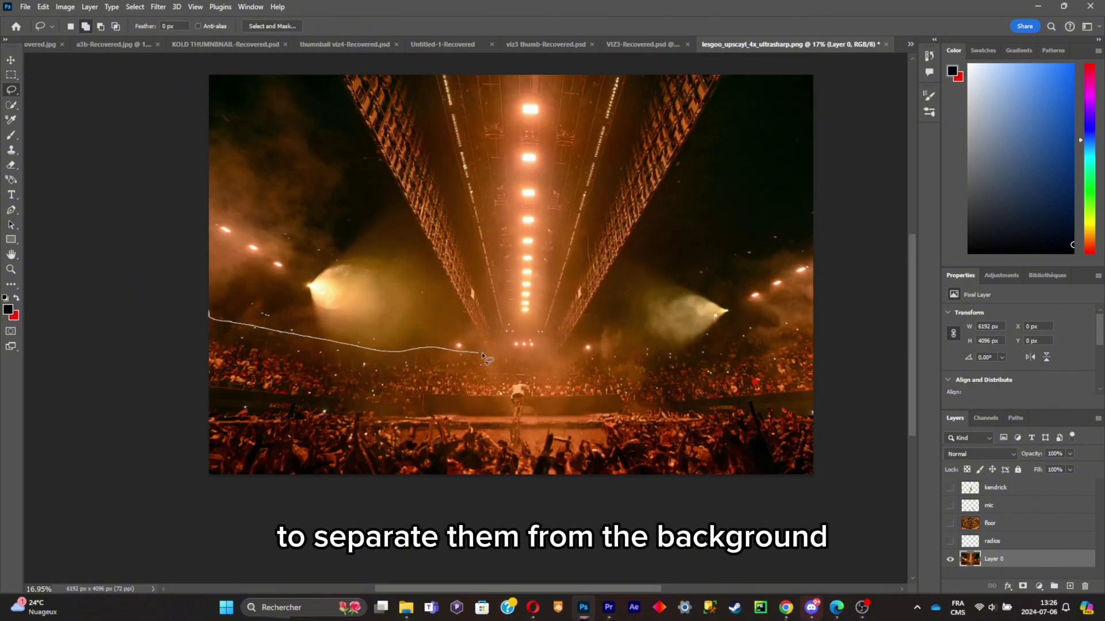
mouse_move(714, 346)
left_mouse_down()
mouse_move(748, 334)
mouse_move(52, 472)
left_mouse_up()
key("ctrl+j")
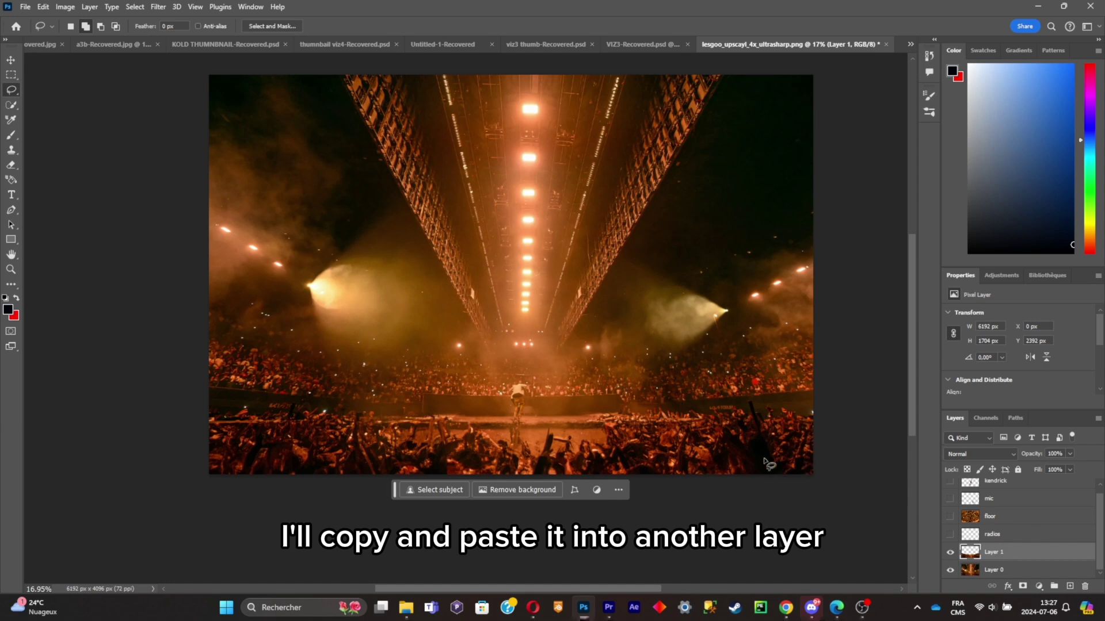
left_click_drag(834, 303, 758, 328)
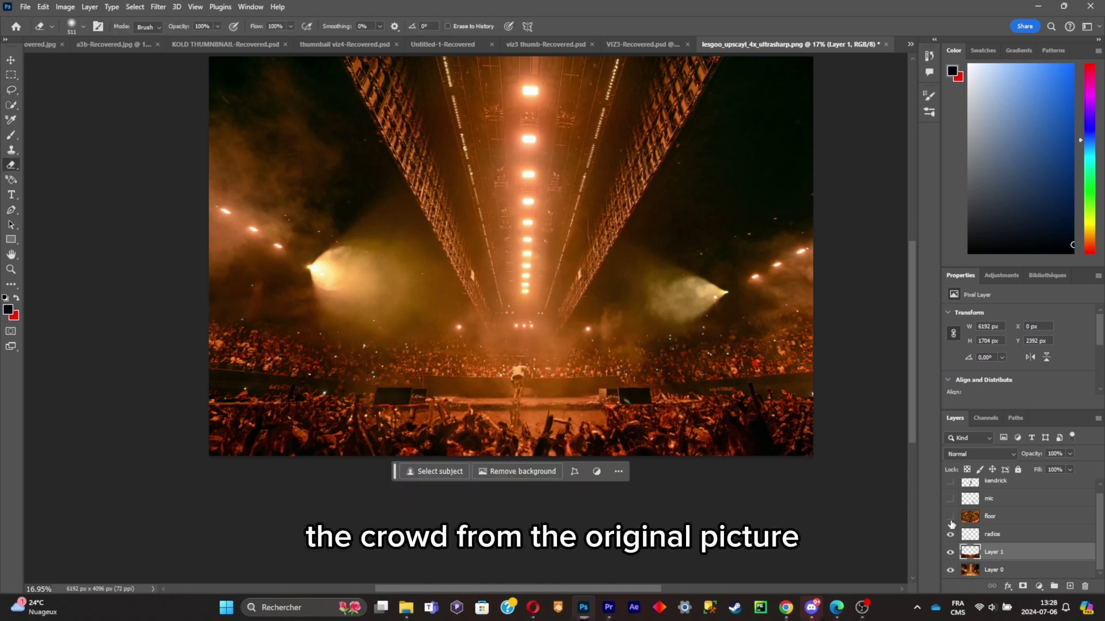
Leave the floor layer hidden and turn the mic and performer layers back on.
left_click(950, 516)
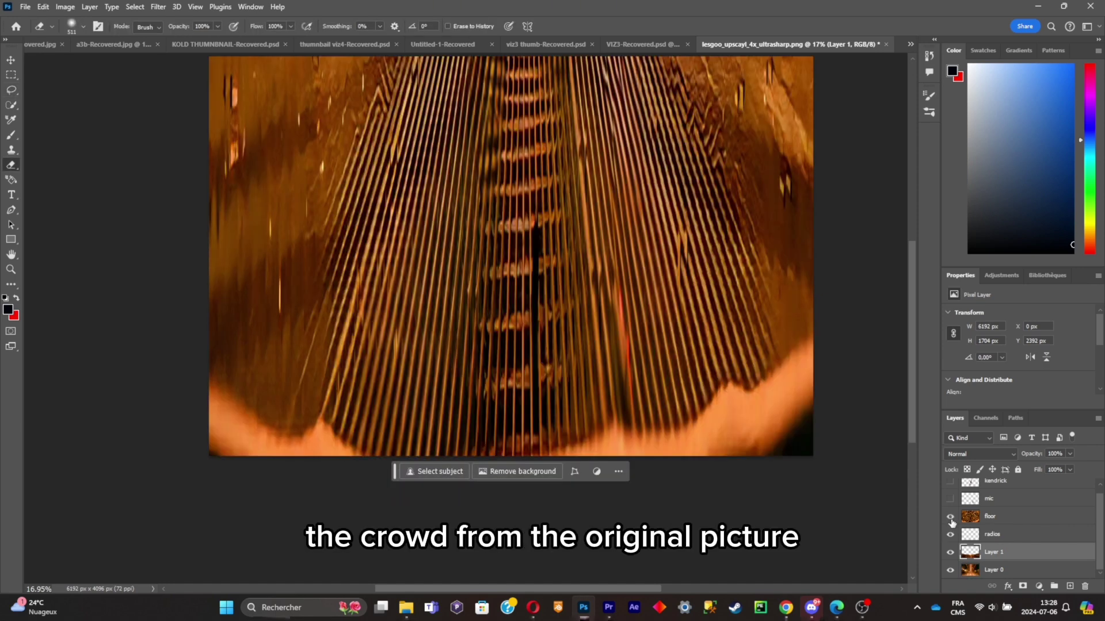
left_click(950, 517)
left_click(950, 499)
scroll(978, 518, "up", 1)
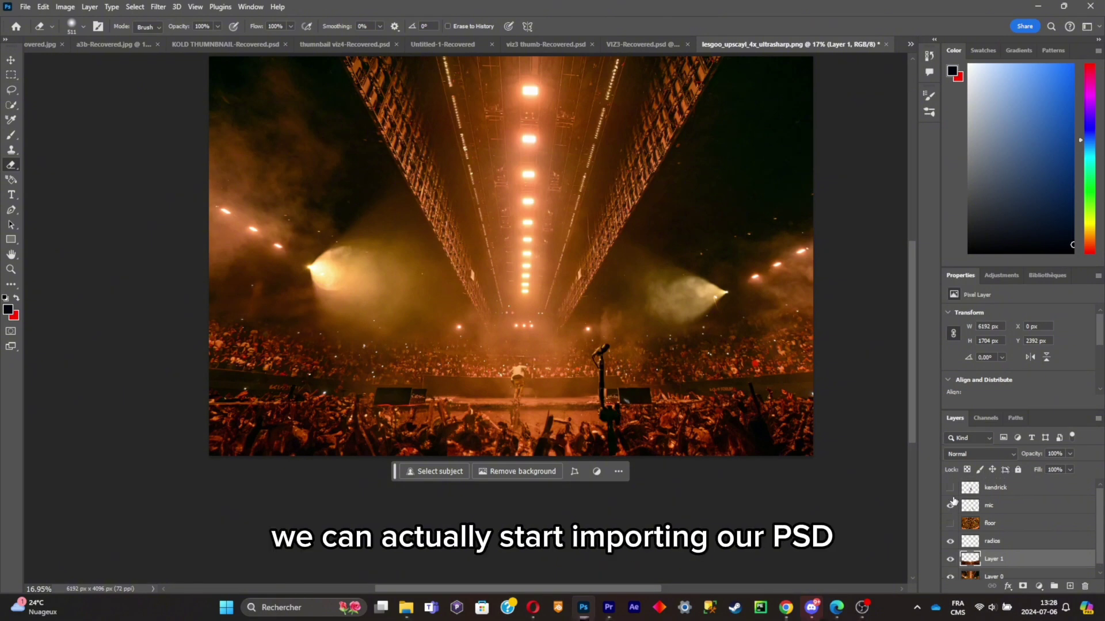
left_click(951, 487)
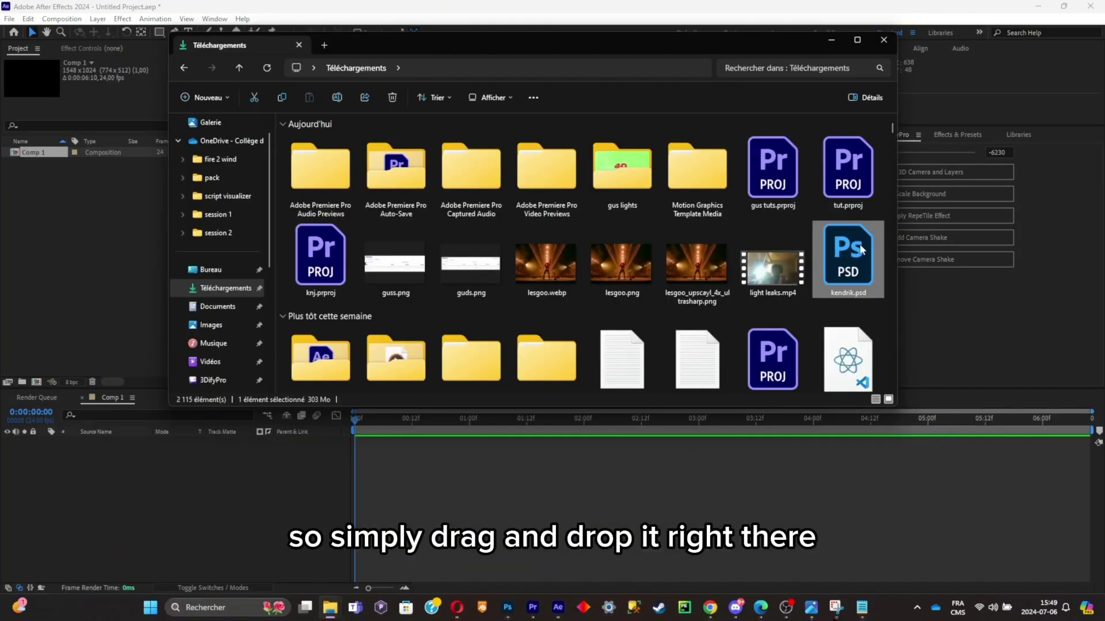
Import kendrik.psd as a composition, open it, and convert the scene to 3D with a camera.
left_click_drag(861, 250, 258, 505)
left_click(559, 492)
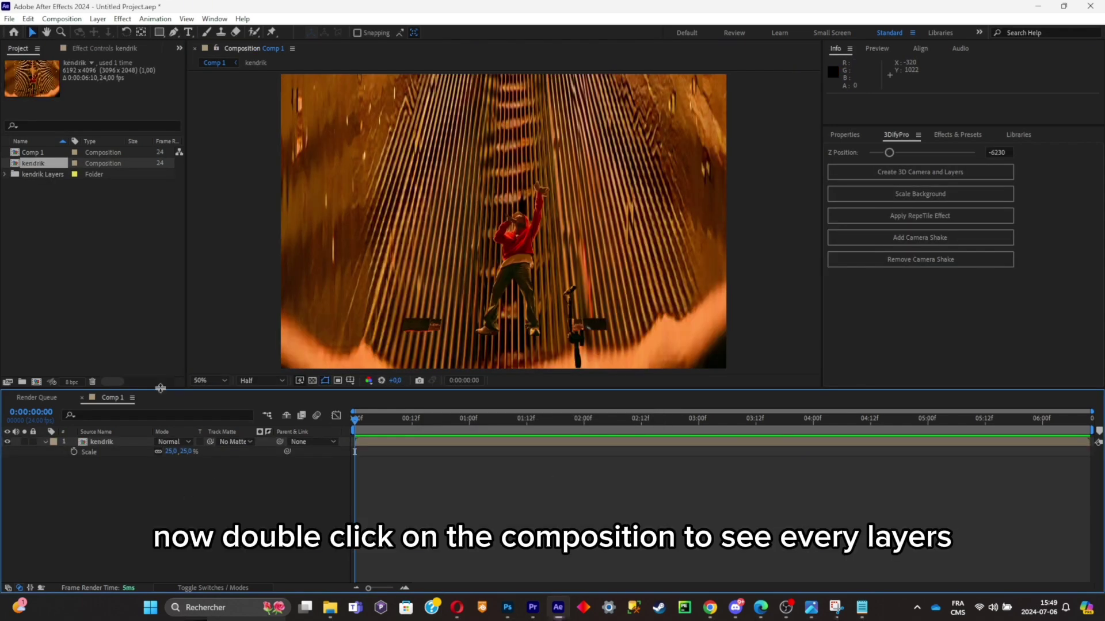
double_click(109, 442)
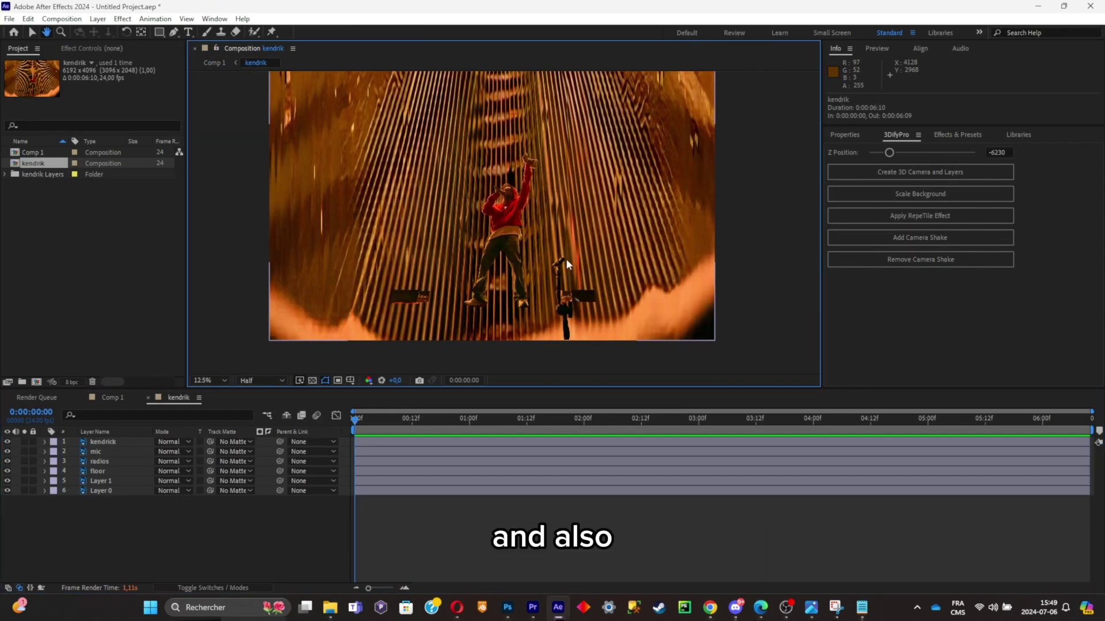
left_click(918, 176)
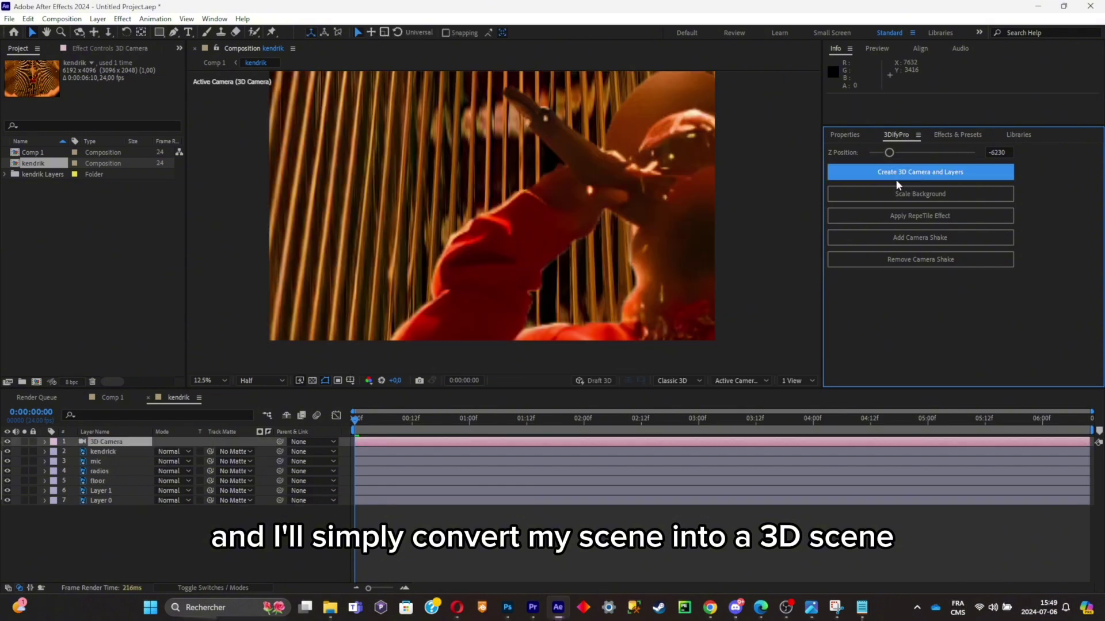
Set the layers' Z Position to -7650 and rotate the floor layer in X until flat.
left_click_drag(889, 153, 882, 156)
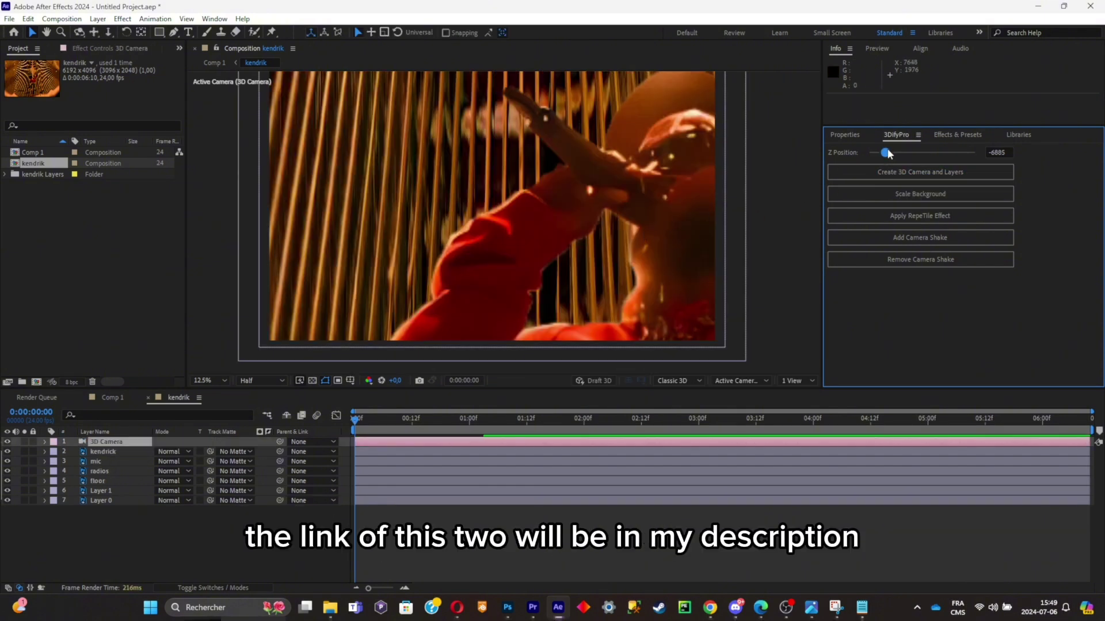
left_click(115, 481)
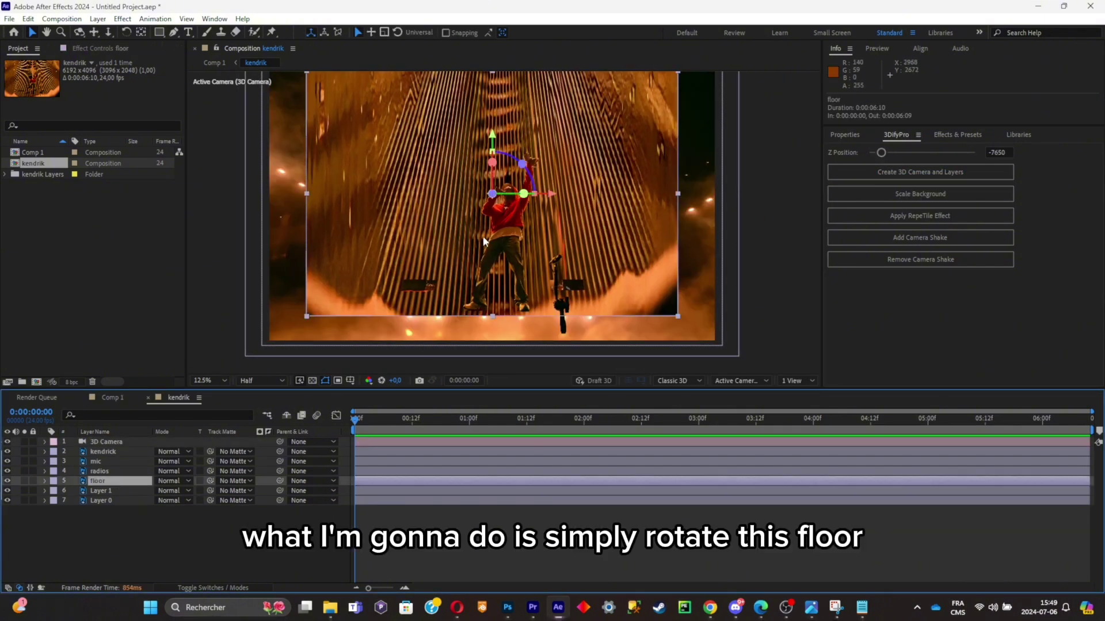
left_click_drag(493, 163, 518, 233)
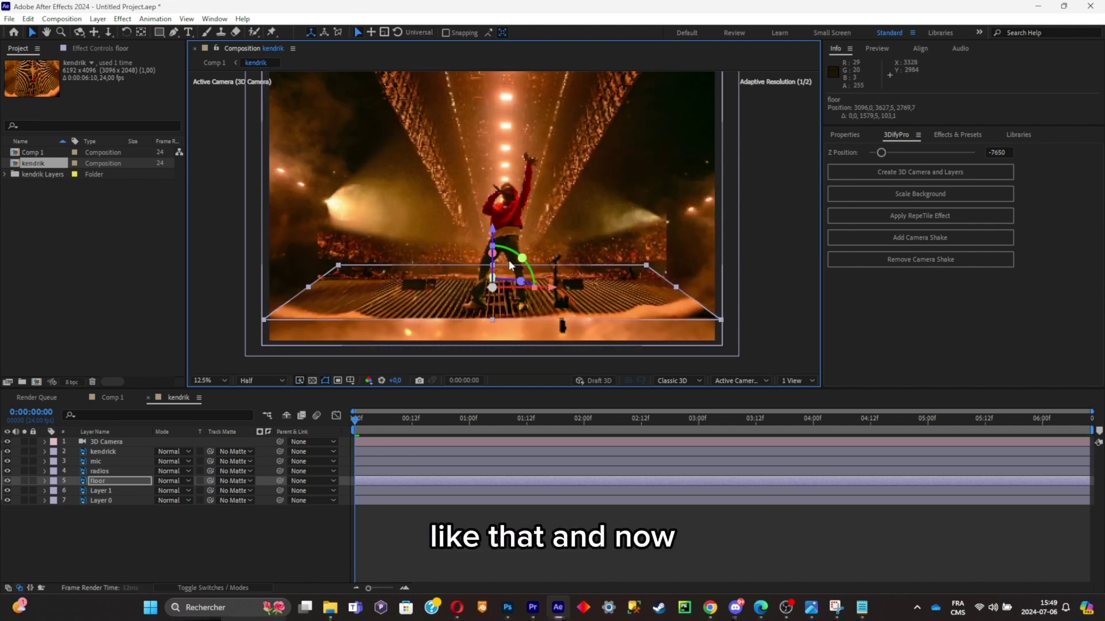
left_click_drag(492, 288, 493, 287)
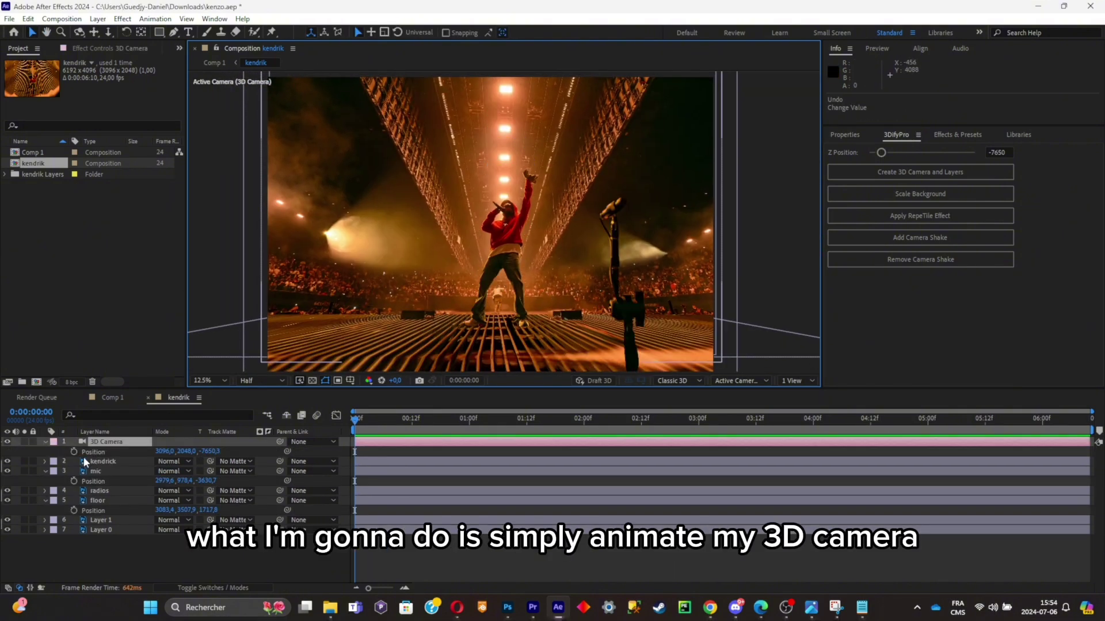
Keyframe the 3D Camera position, starting close on the performer and ending at the full stage.
left_click(74, 451)
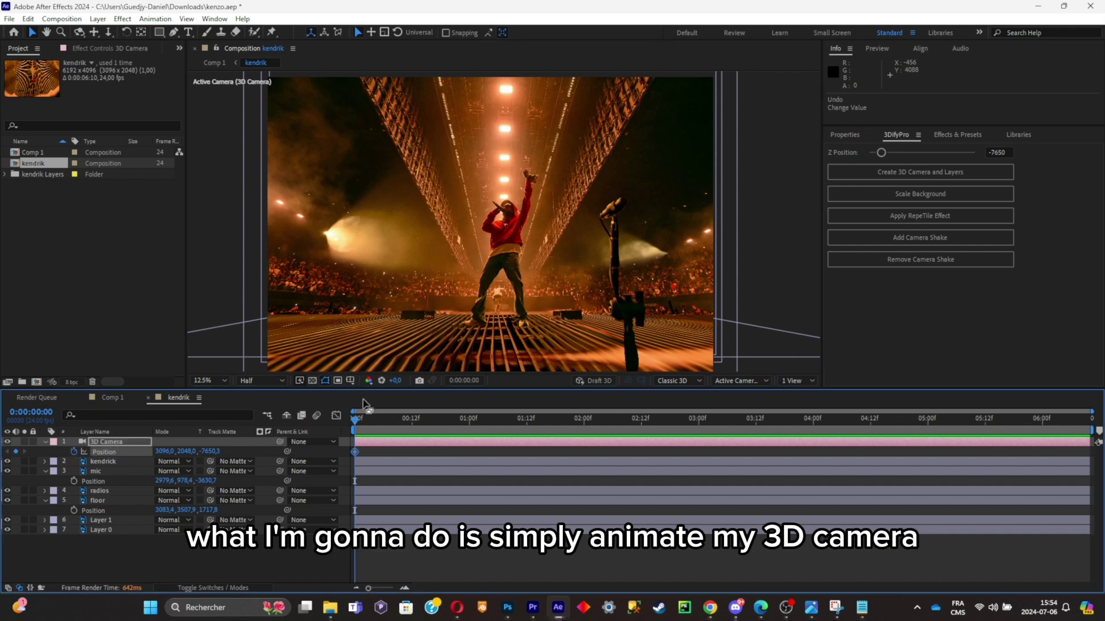
left_click(16, 452)
left_click_drag(513, 422, 422, 422)
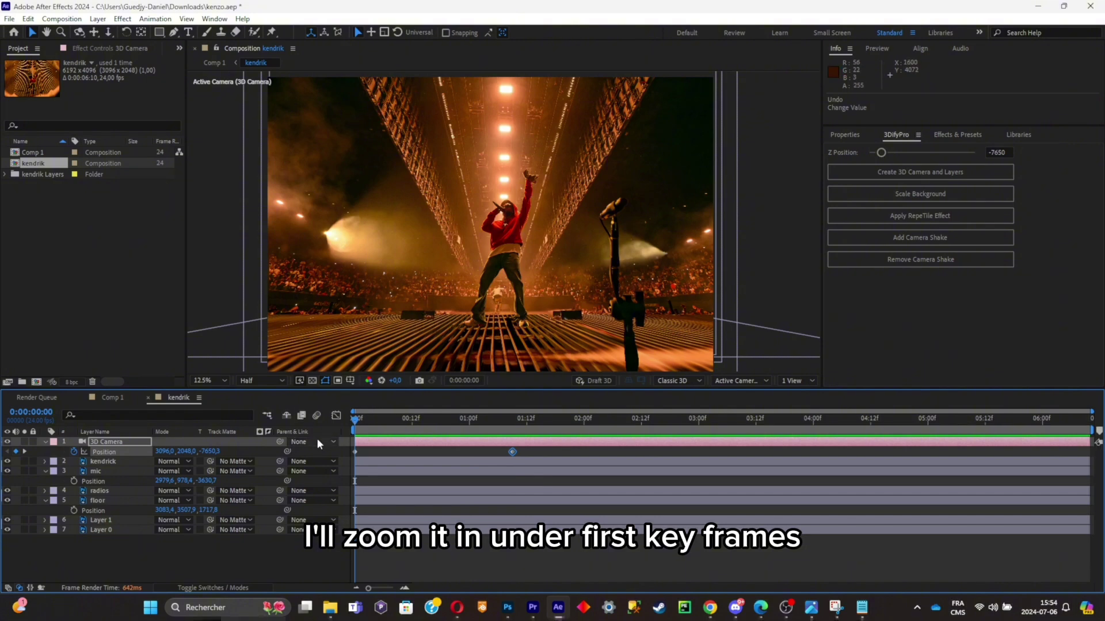
left_click_drag(243, 447, 323, 449)
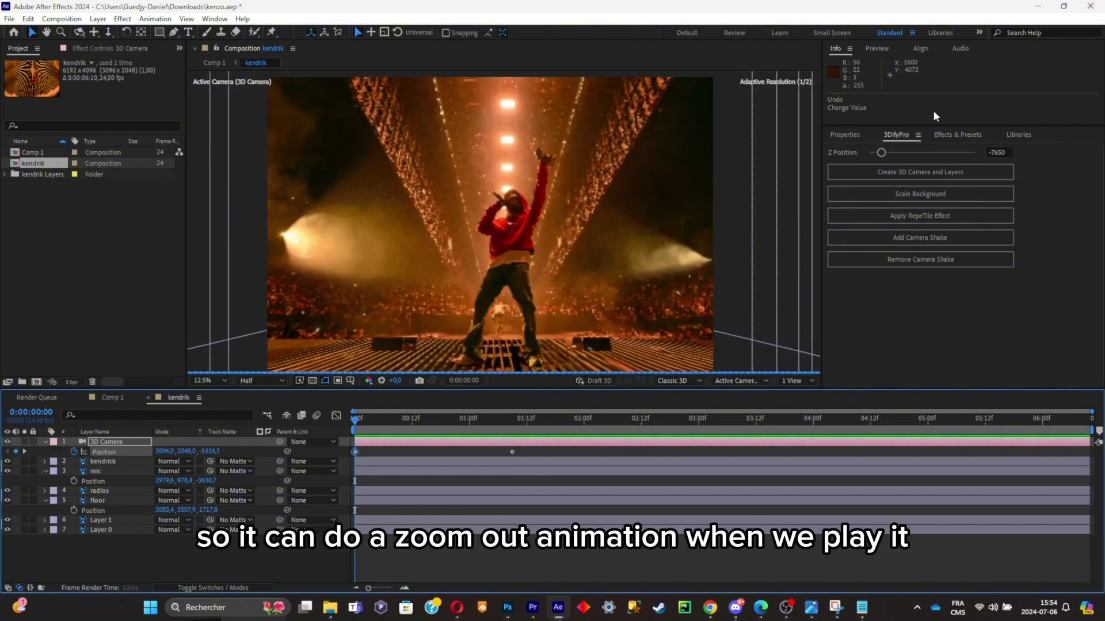
left_click_drag(204, 451, 218, 451)
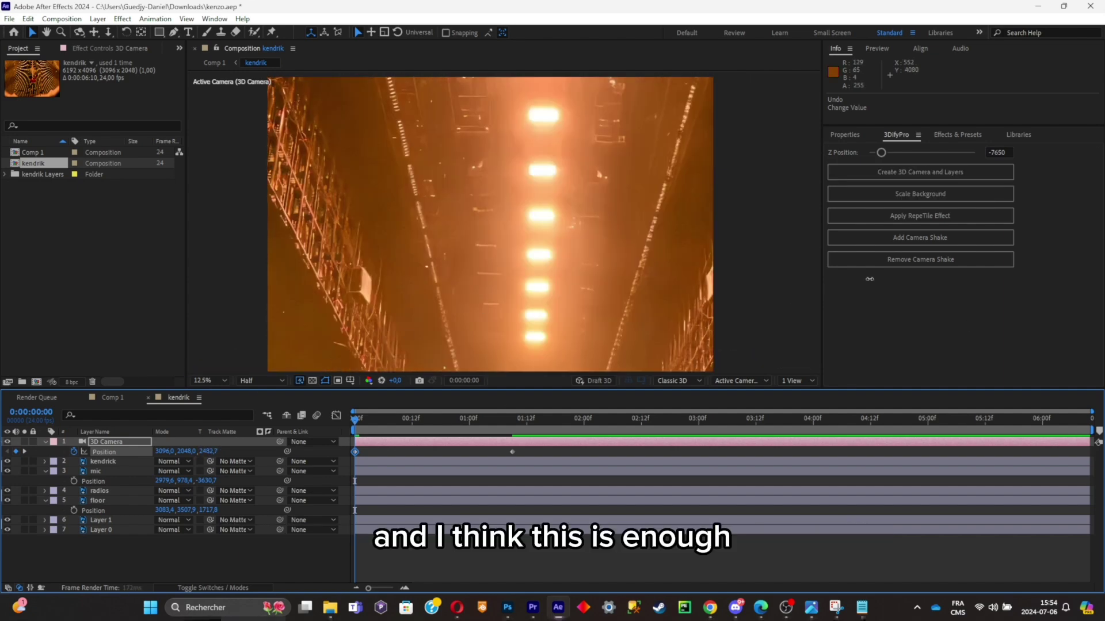
key("space")
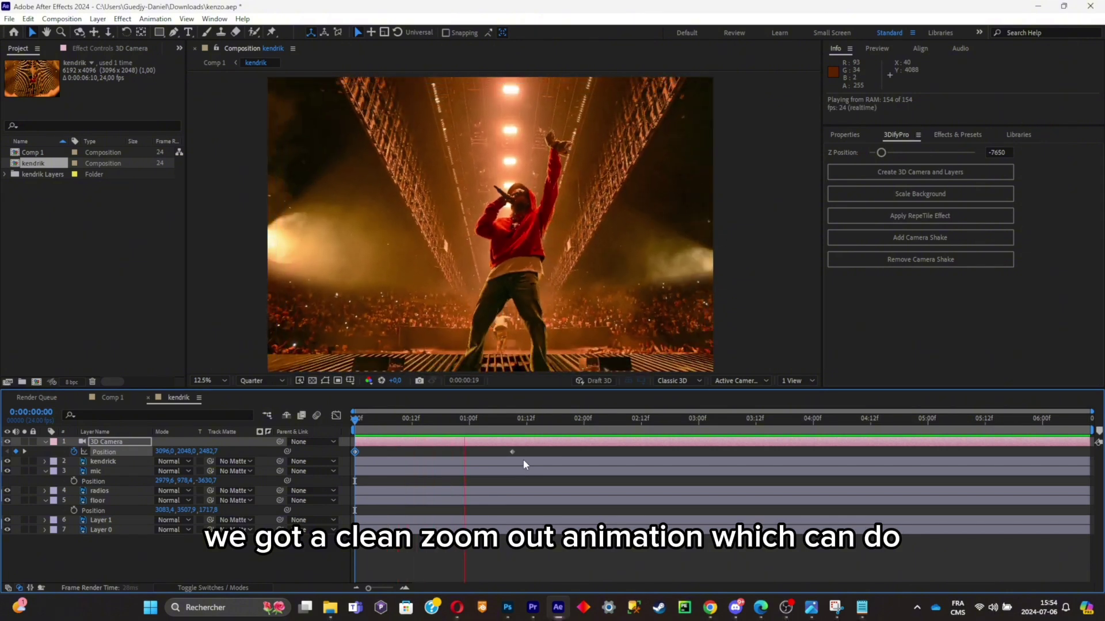
Drag the end keyframe later so the zoom-out spans about 4.5 seconds, and preview it.
left_click_drag(549, 446, 292, 465)
left_click_drag(512, 452, 574, 452)
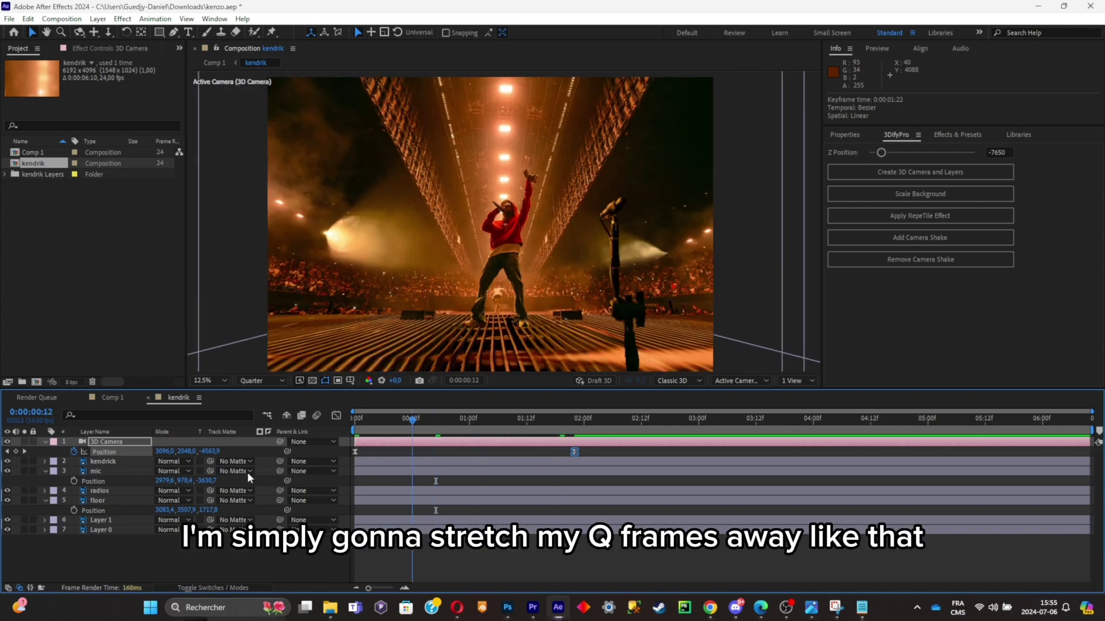
key("space")
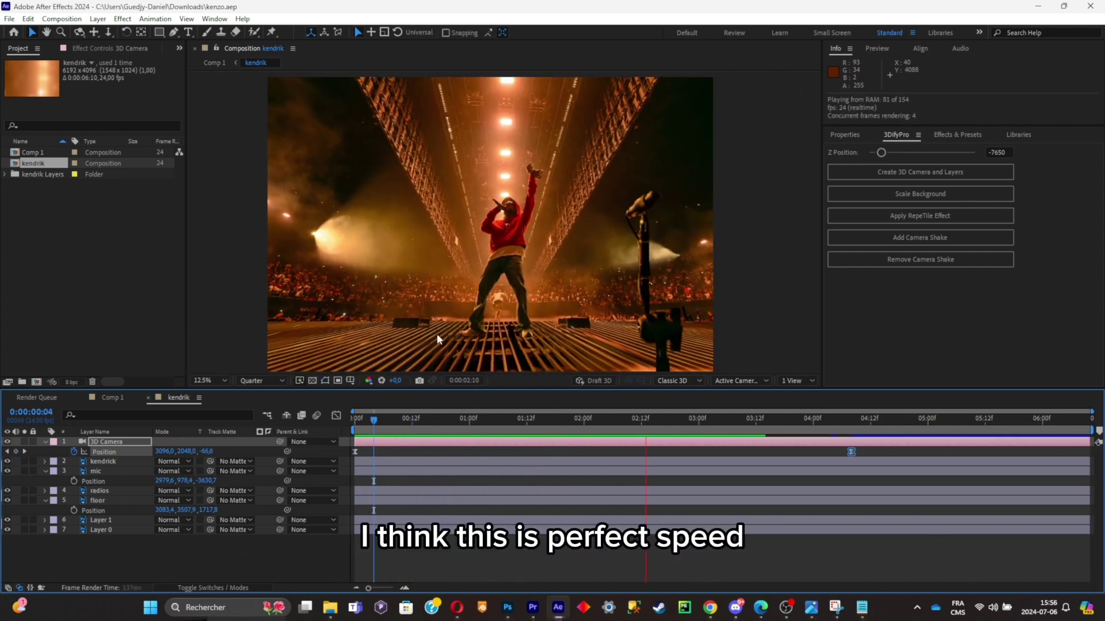
key("space")
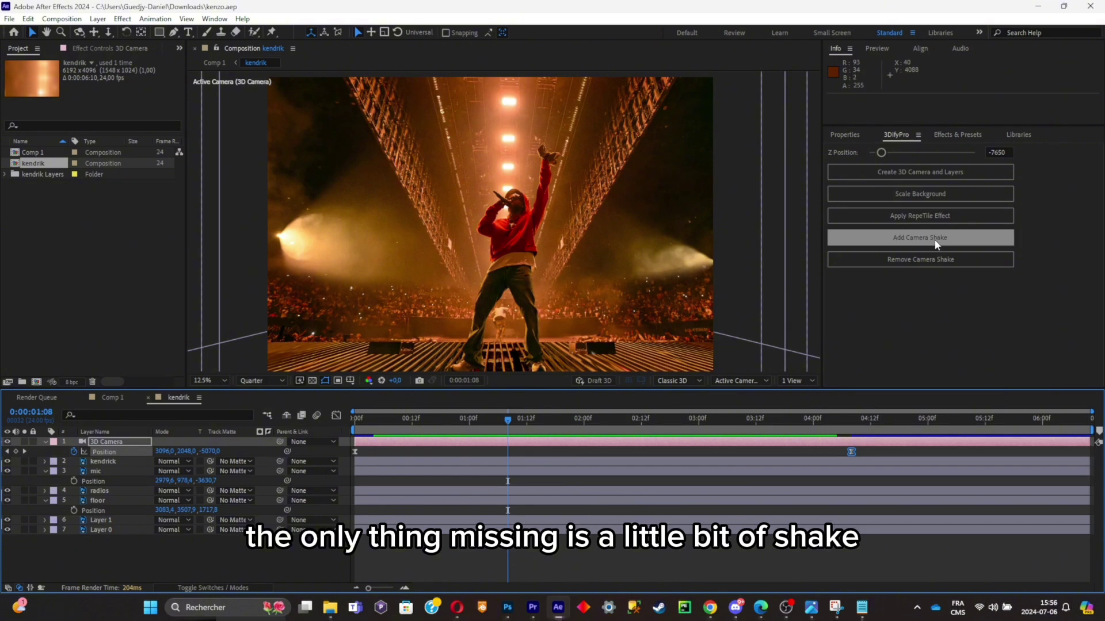
Add 3DifyPro camera shake, pin the performer's left foot, chest and head, and open File > Scripts.
left_click(941, 236)
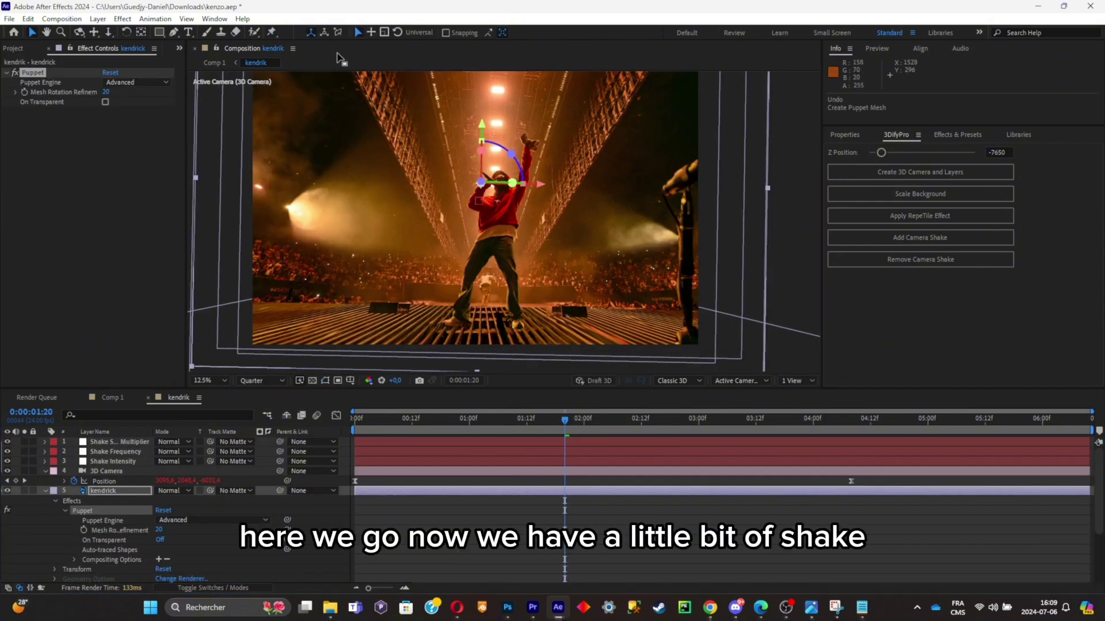
left_click(273, 32)
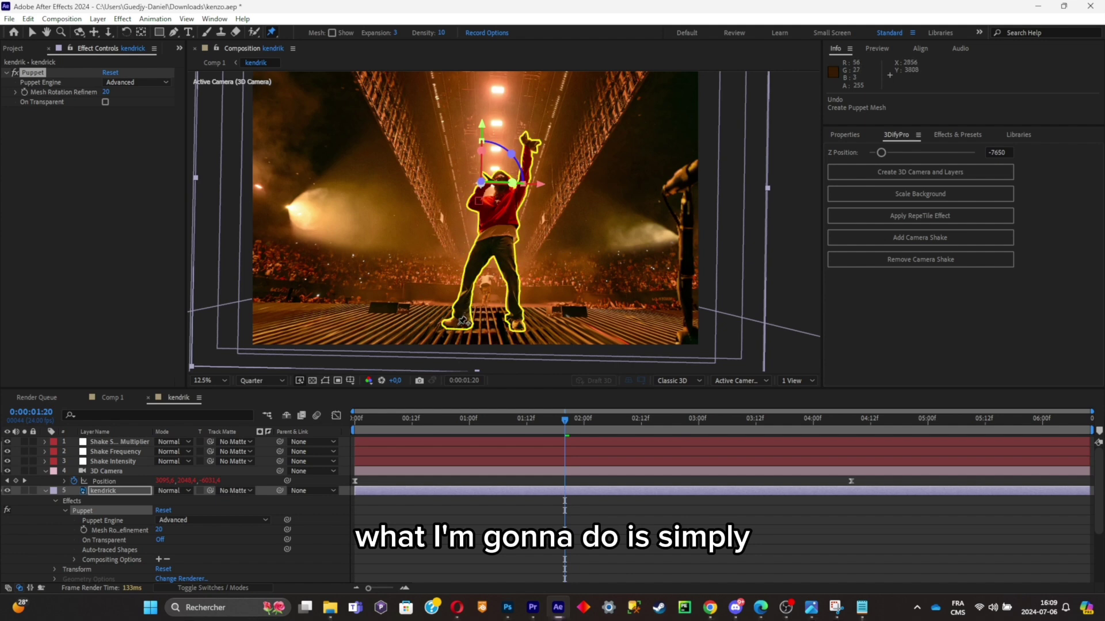
left_click(458, 324)
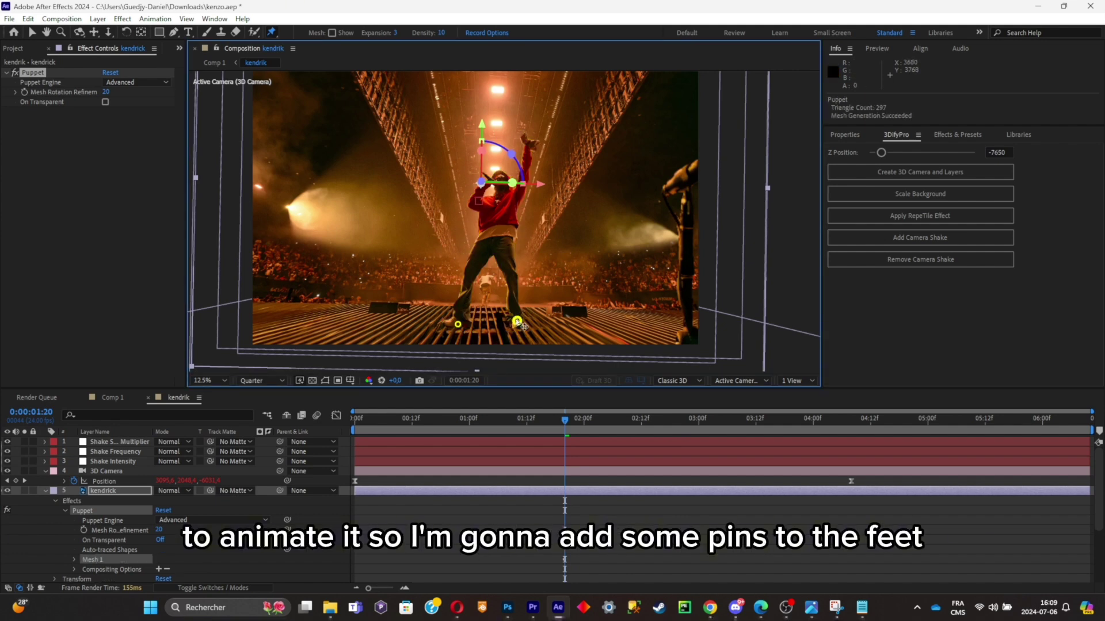
left_click(497, 207)
left_click(499, 174)
left_click(9, 18)
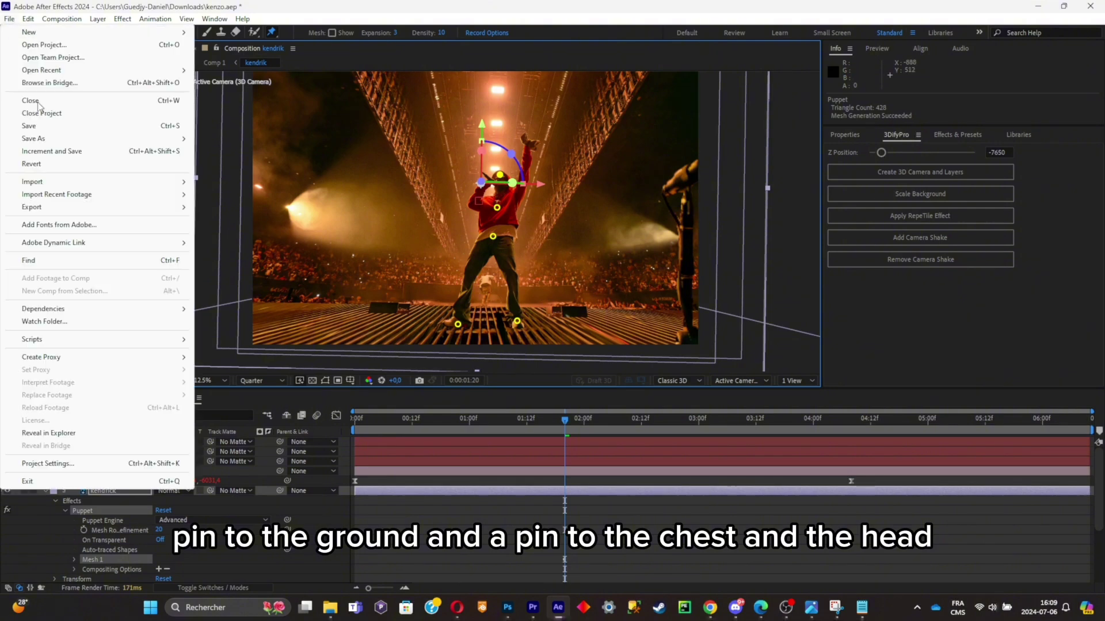
mouse_move(81, 339)
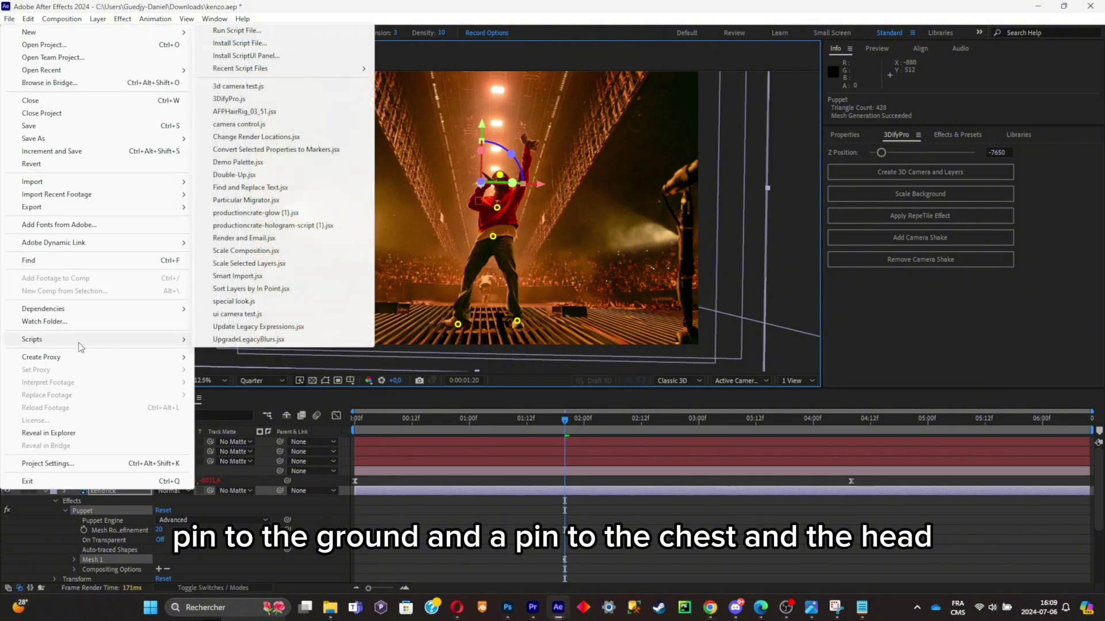
Rig the performer with the AFPHairRig script, then open Pre-compose for all eleven layers.
left_click(236, 111)
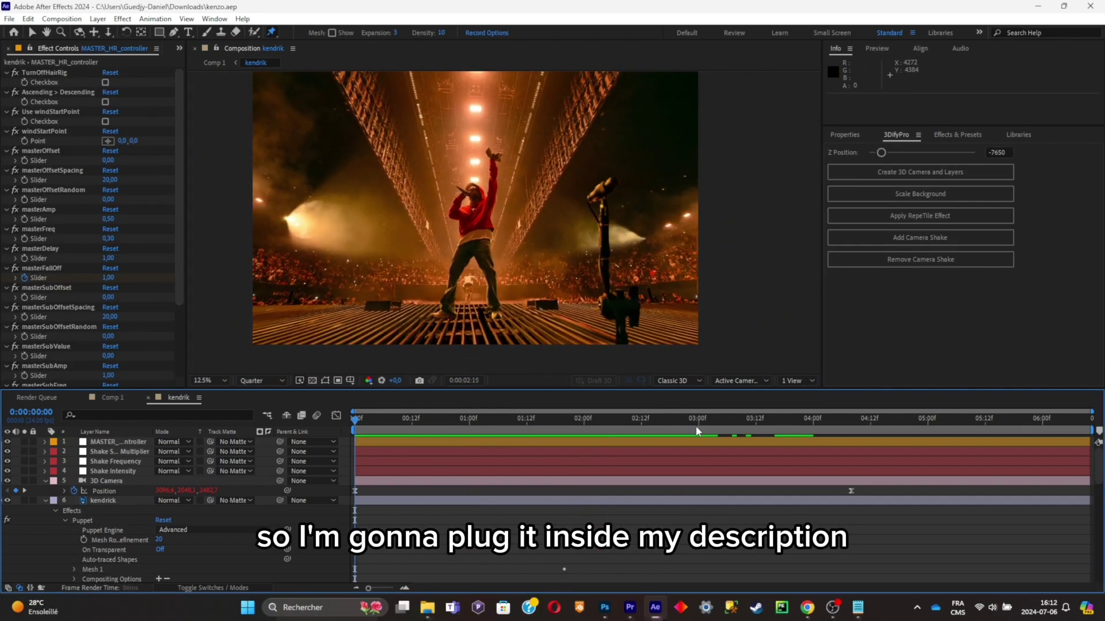
key("space")
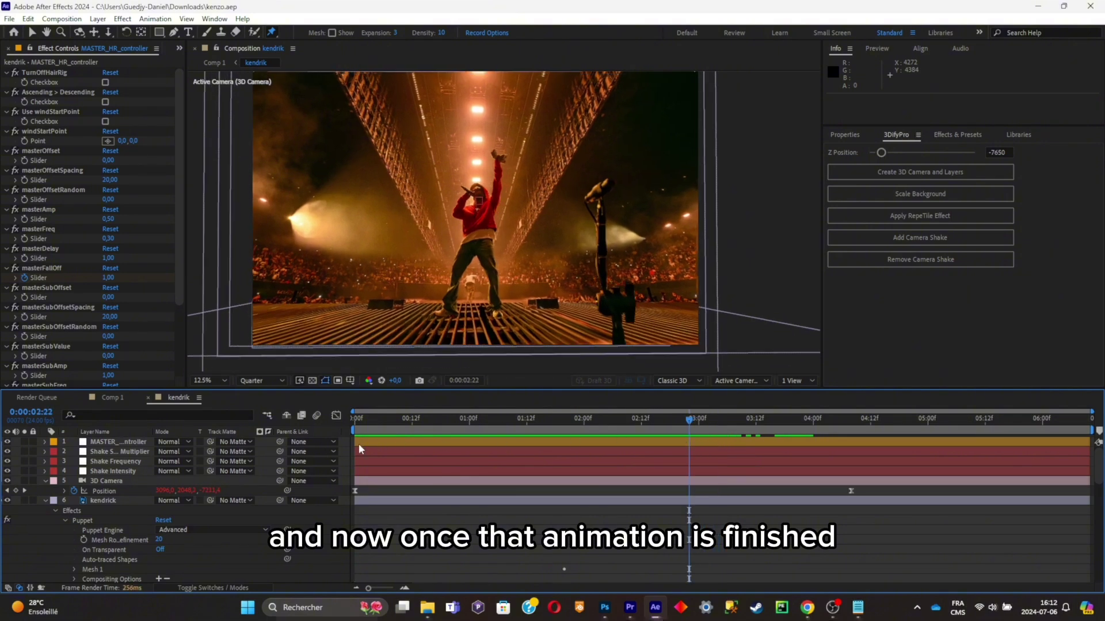
key("ctrl+a")
key("u")
key("u")
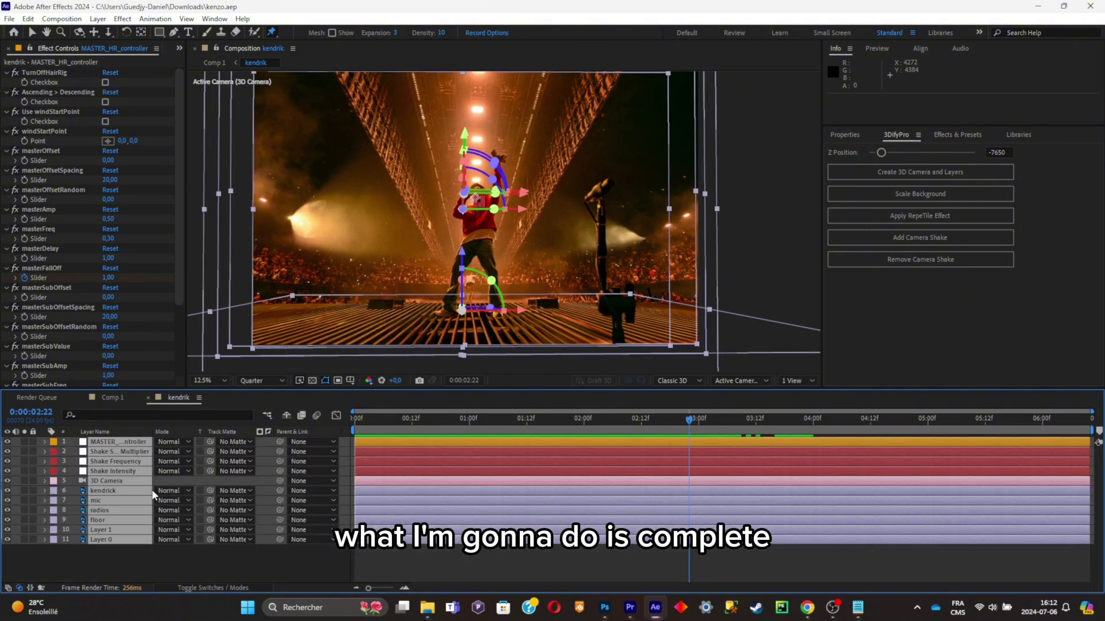
key("ctrl+shift+c")
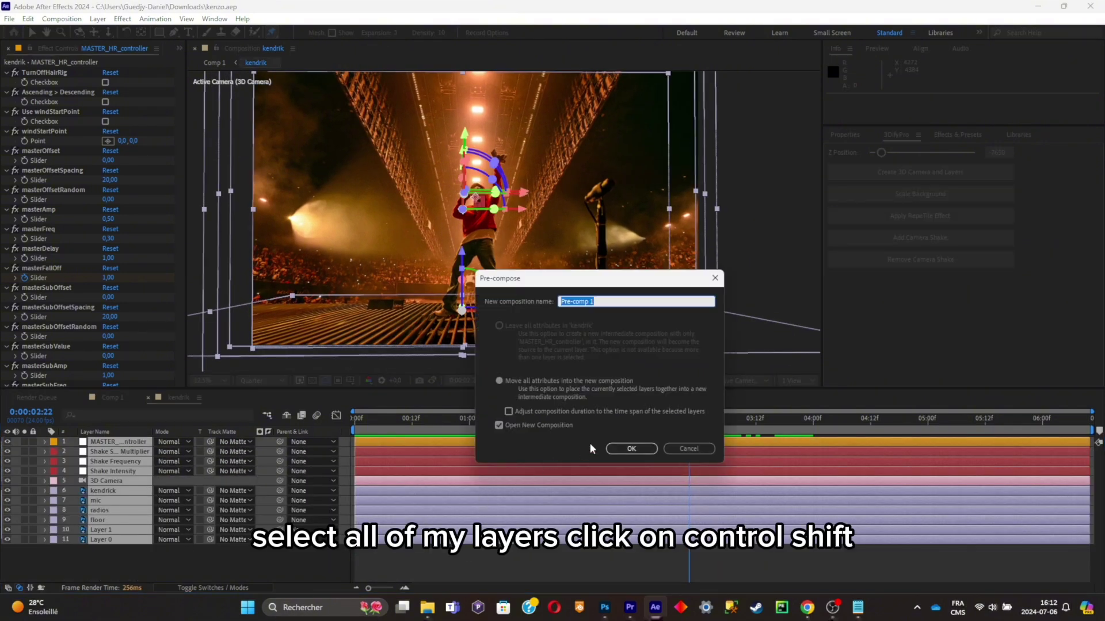
Confirm nesting the eleven layers into Pre-comp 1 and scrub through the animation.
left_click(636, 450)
left_click_drag(454, 428, 554, 441)
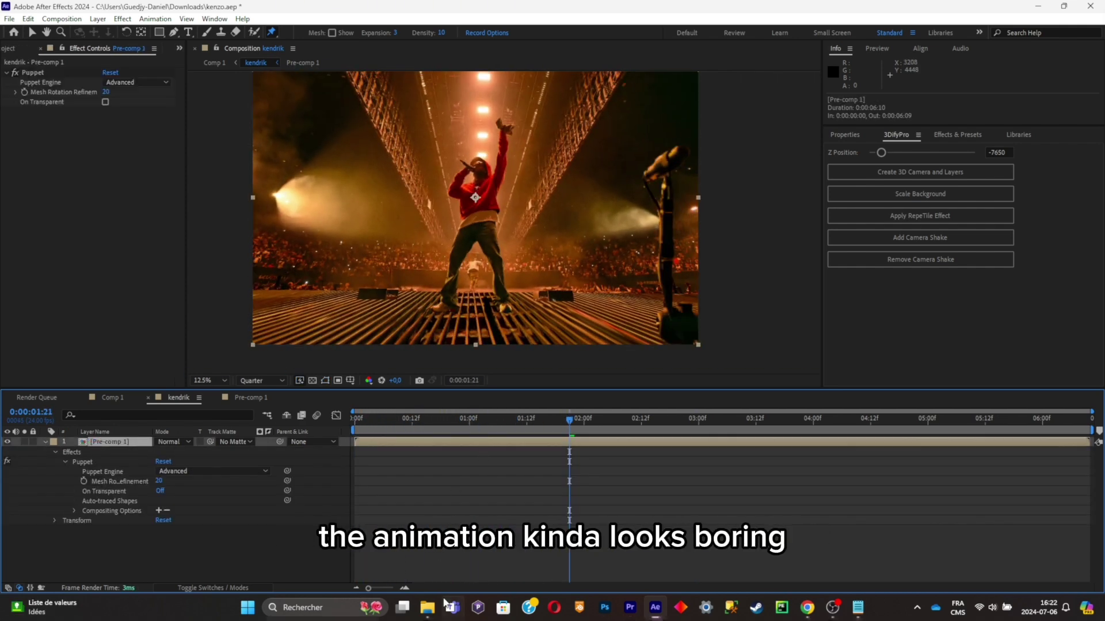
Drag 39.Fast light flicker.mov from the overlays folder into the timeline as the top layer.
mouse_move(440, 608)
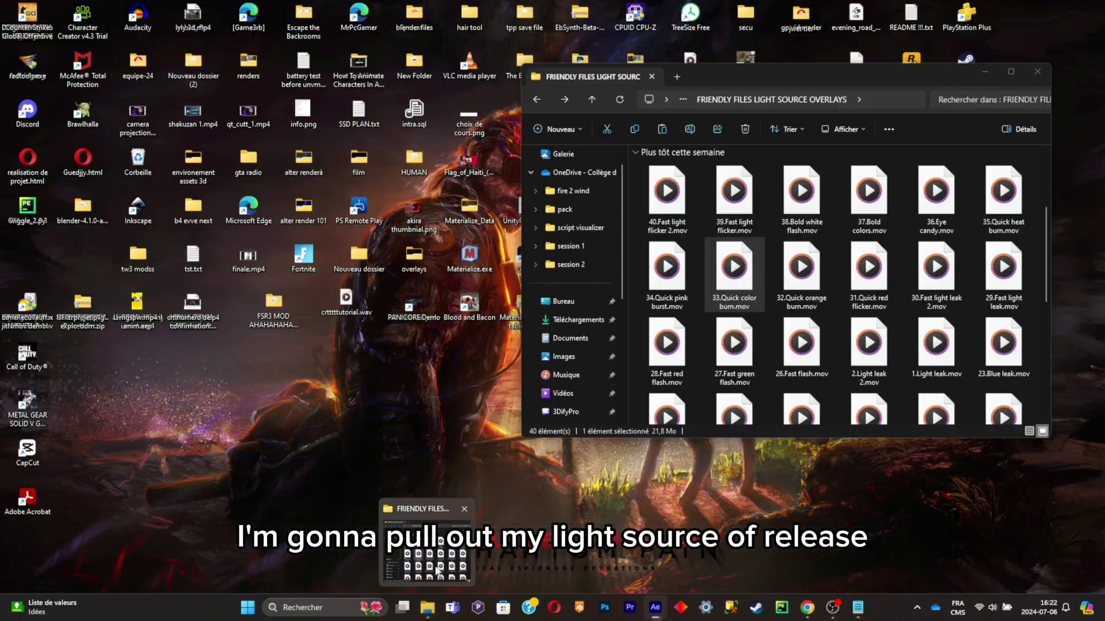
left_click(438, 567)
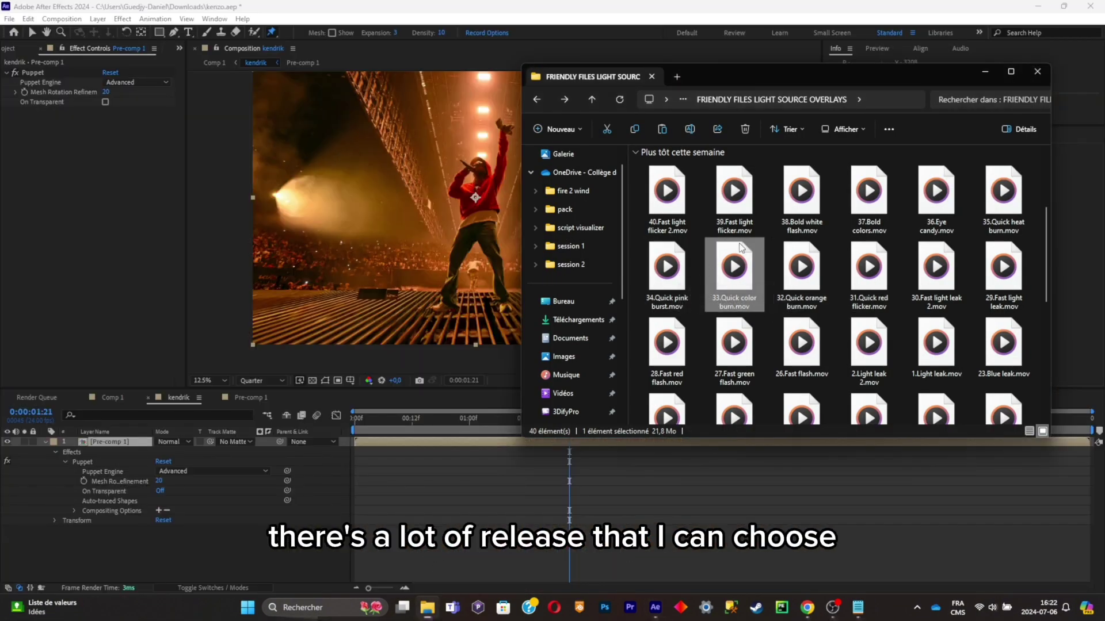
left_click(733, 190)
left_click_drag(733, 189, 128, 453)
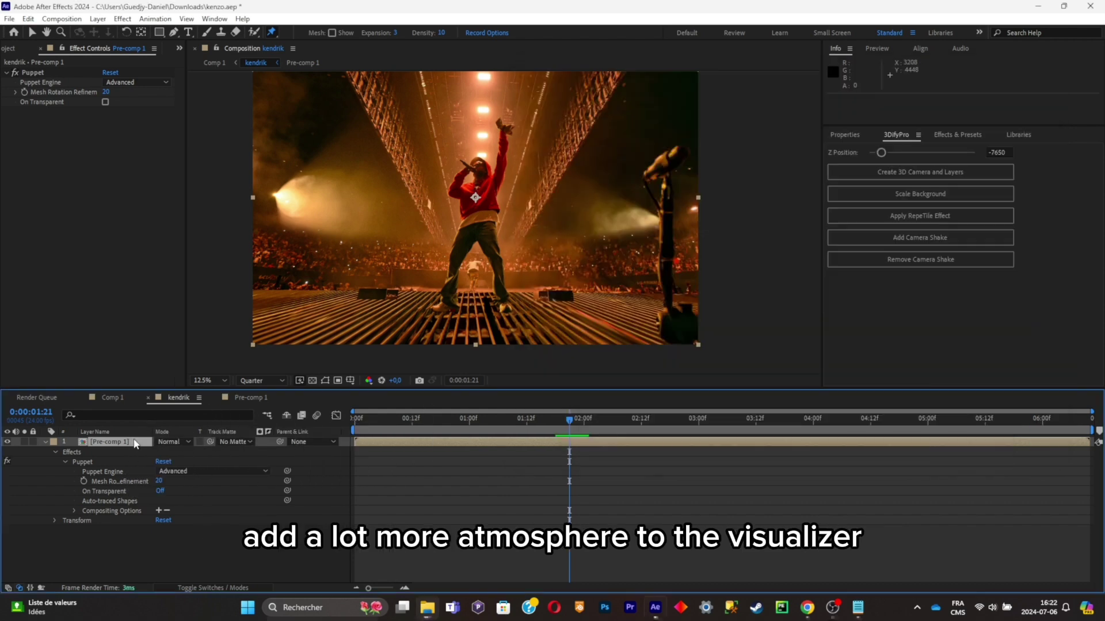
left_click_drag(396, 442, 566, 430)
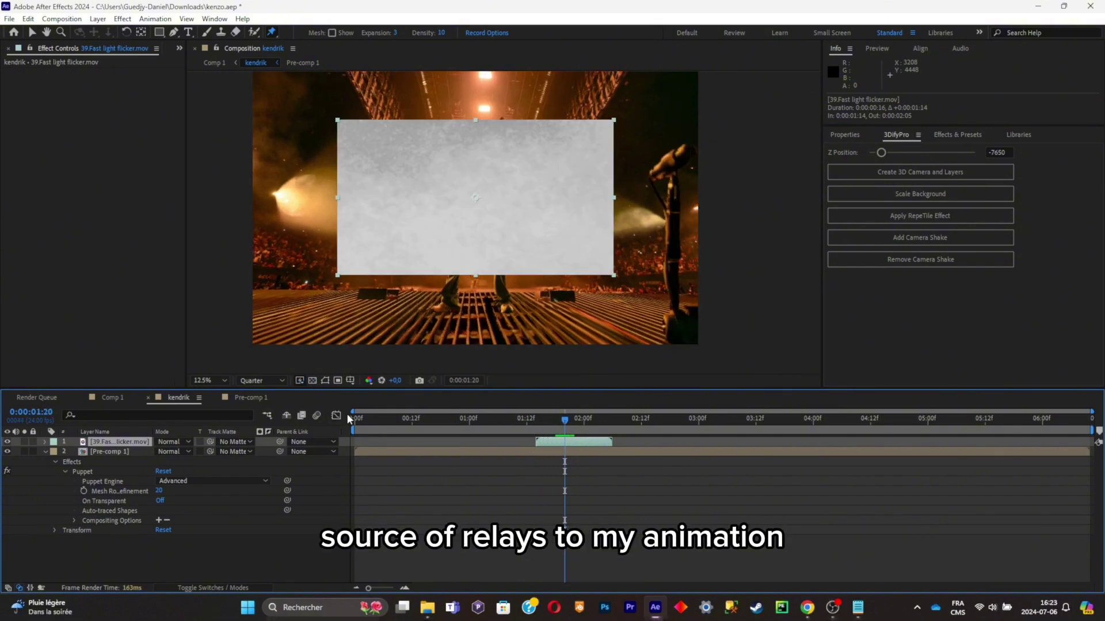
Scale the flicker overlay to 205% to cover the frame and preview it.
key("s")
left_click_drag(172, 452, 316, 425)
key("space")
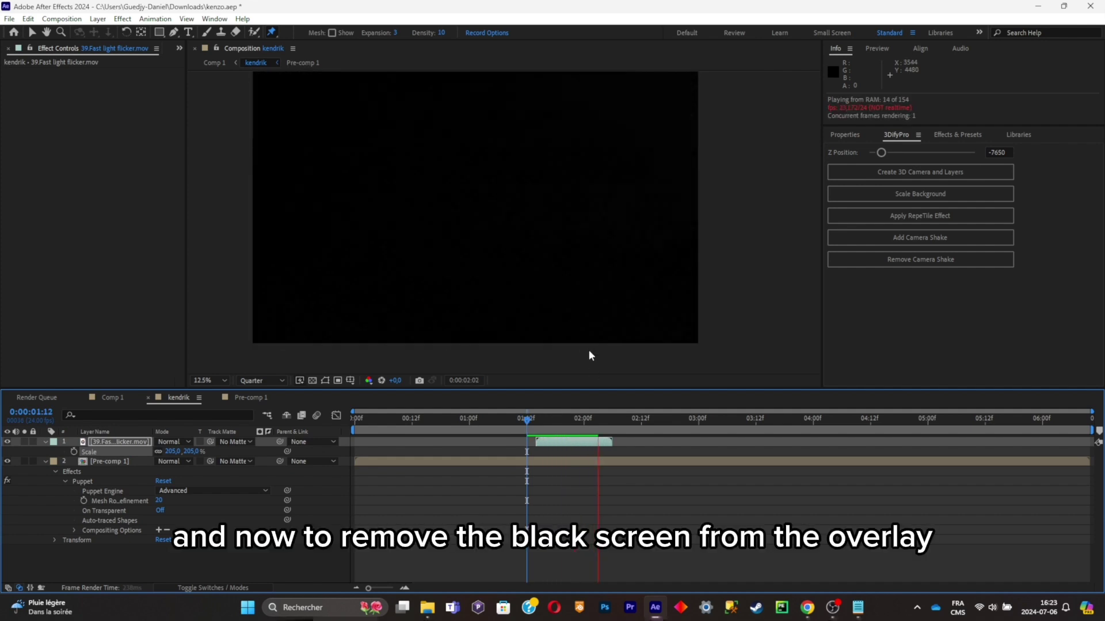
left_click(556, 426)
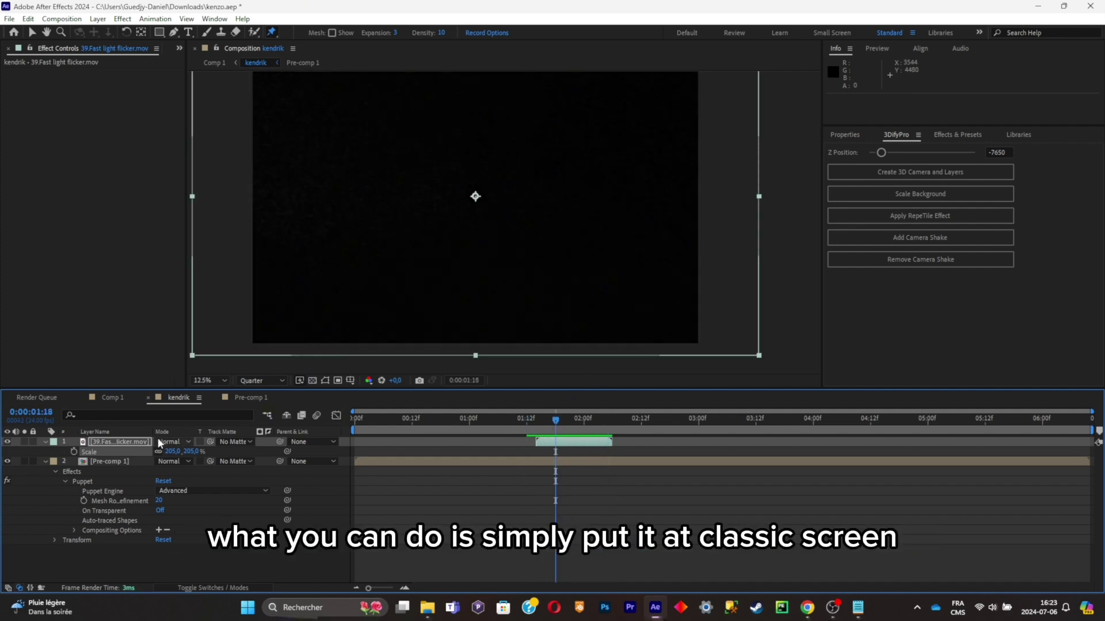
Blend the overlay in Classic Color Dodge at 53% opacity and preview from 1:13.
left_click(167, 441)
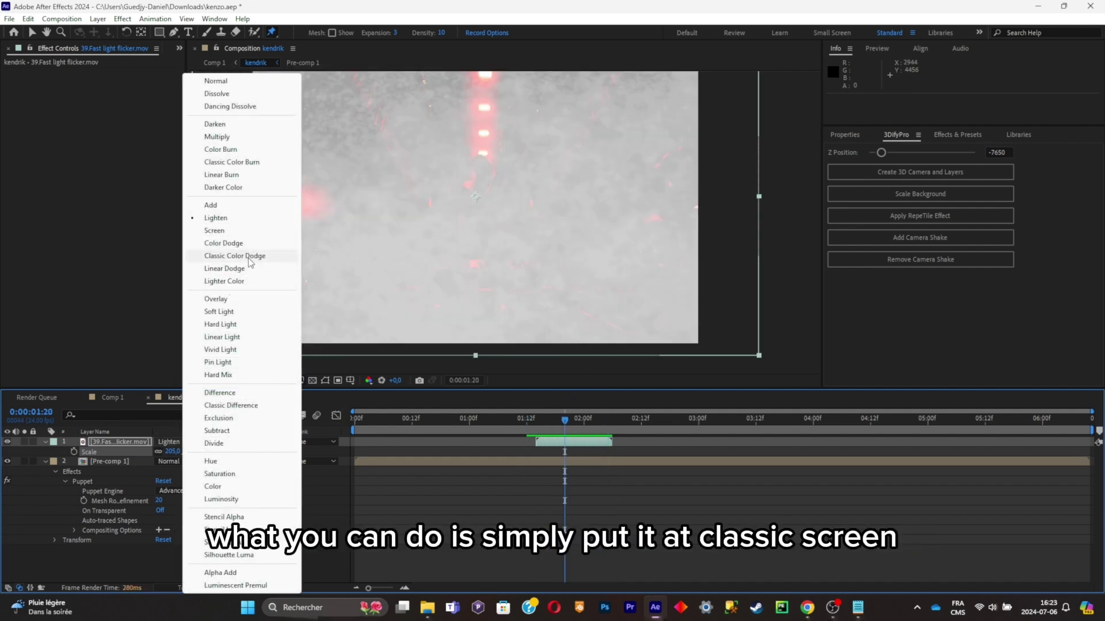
left_click(235, 257)
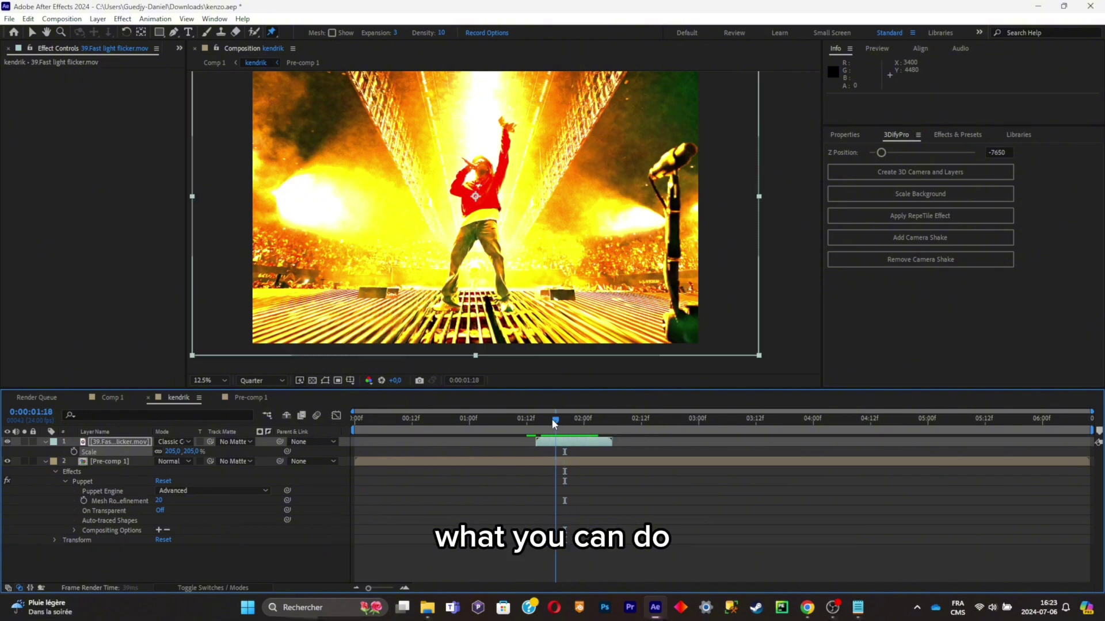
key("t")
left_click_drag(166, 451, 139, 451)
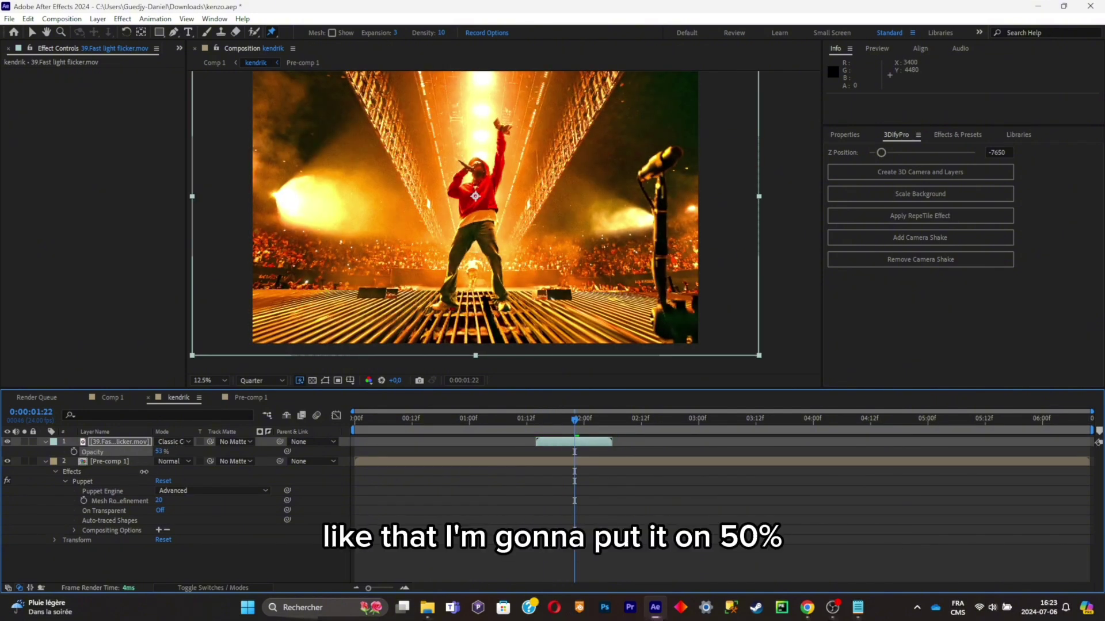
left_click(530, 423)
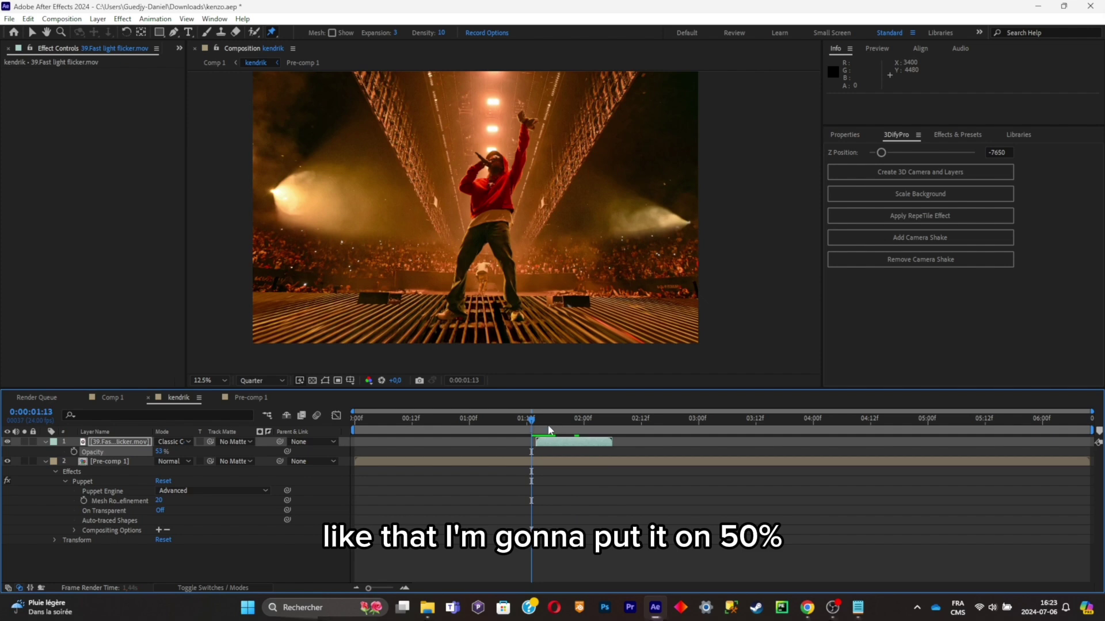
key("space")
key("space")
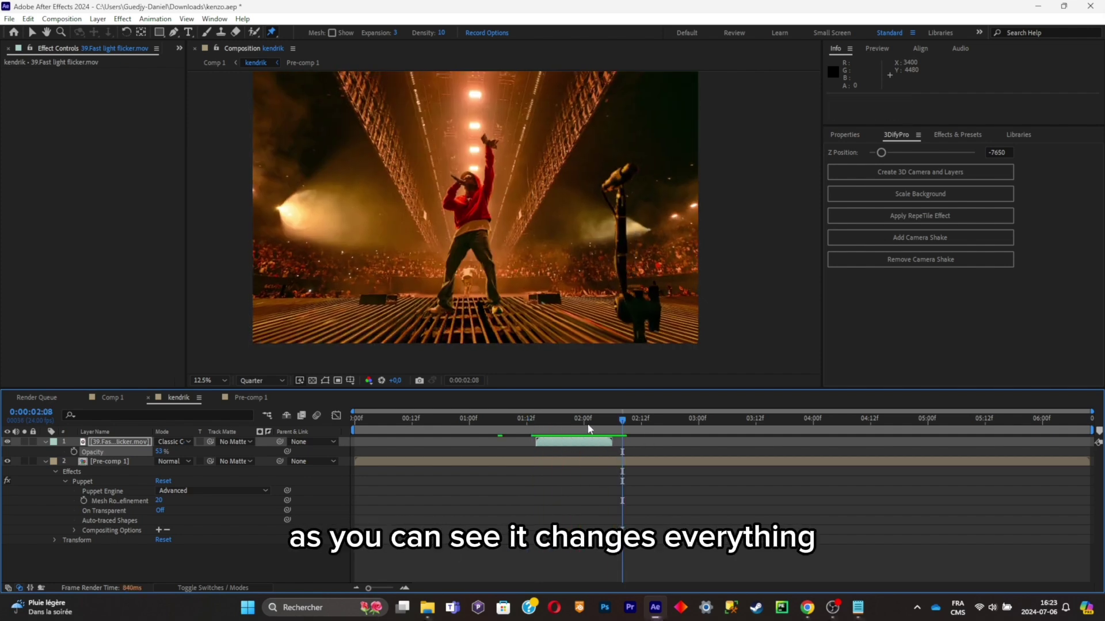
Duplicate the overlay and move the copy to start around 2:21.
left_click(670, 418)
key("ctrl+d")
left_click_drag(588, 441, 738, 435)
left_click(885, 418)
Paste more flicker copies starting near 0:10 and at 5:00.
key("ctrl+v")
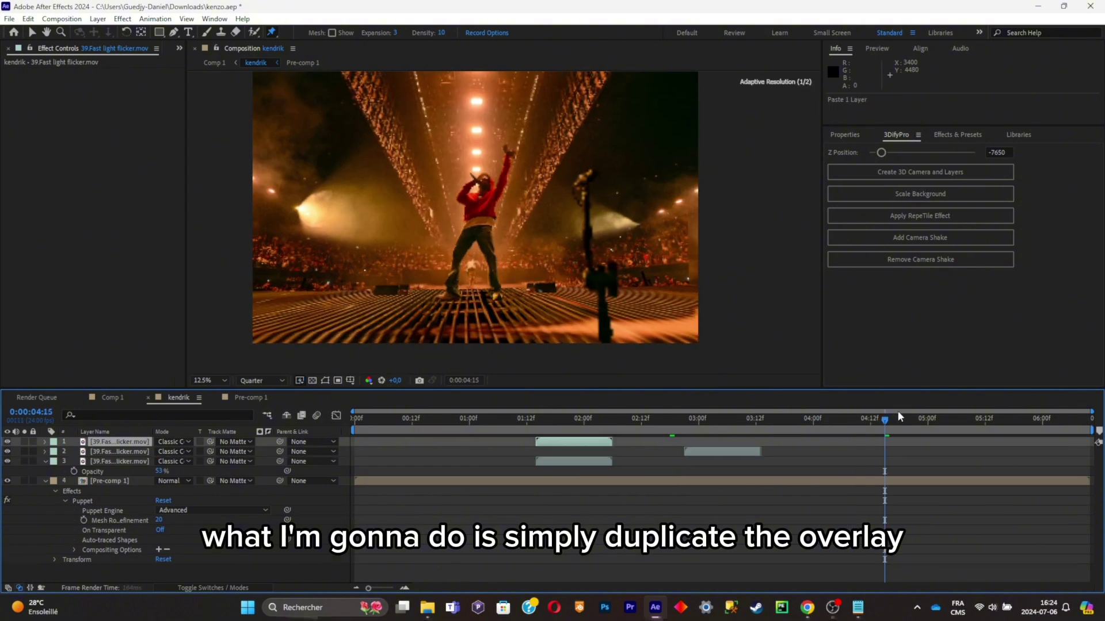
left_click_drag(592, 447, 459, 447)
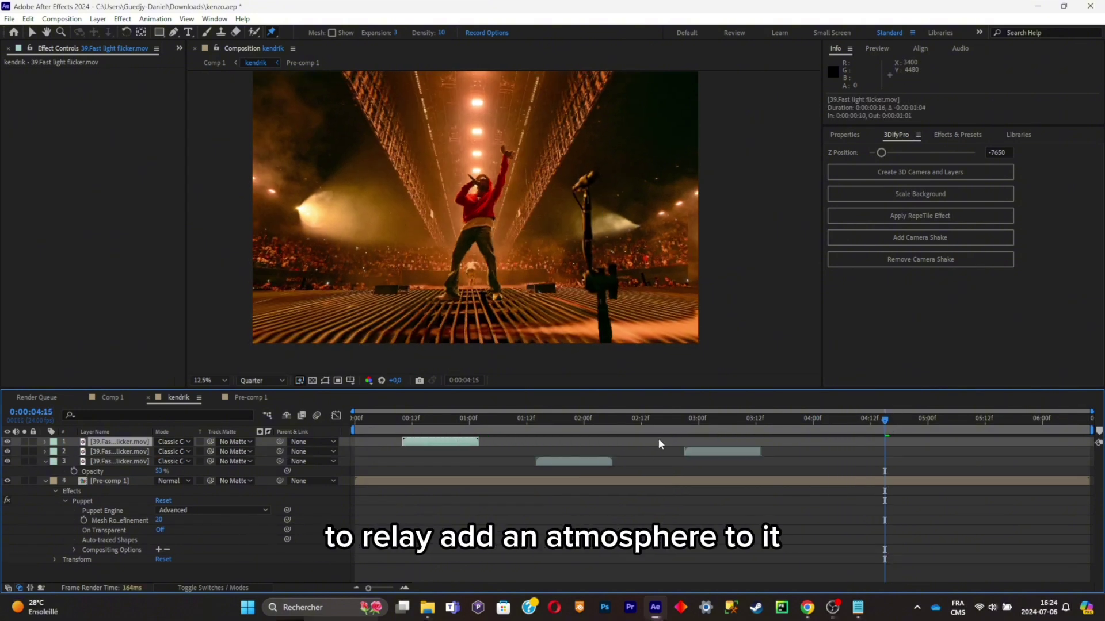
left_click(928, 418)
key("ctrl+v")
left_click(685, 428)
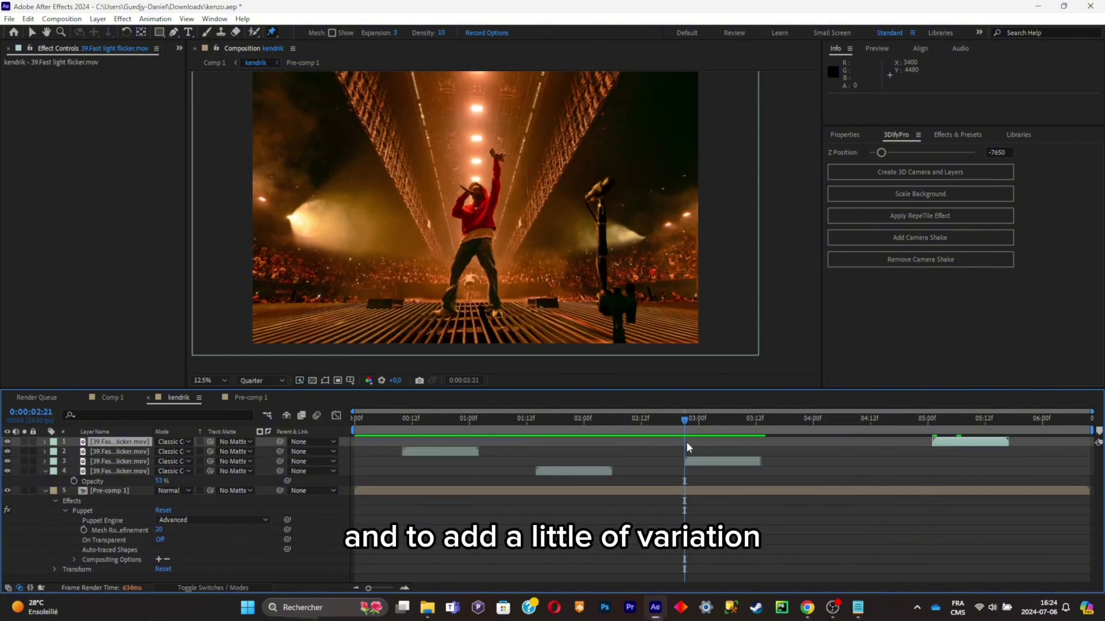
Add 31.Quick red flicker.mov starting at 2:20 and scale it to 192%.
left_click(427, 608)
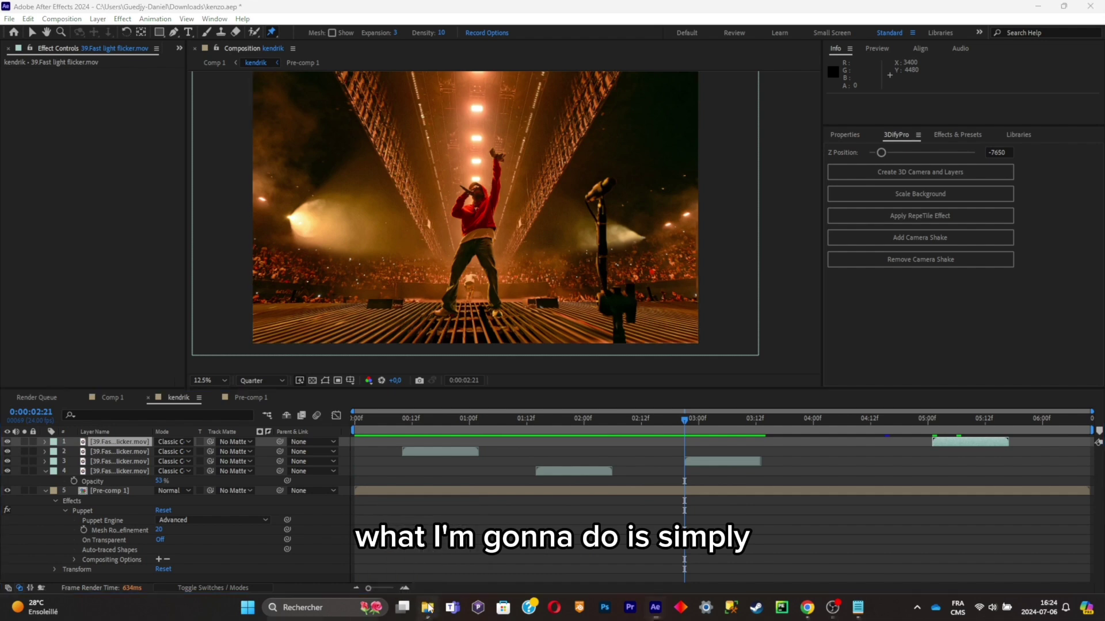
left_click_drag(883, 282, 709, 457)
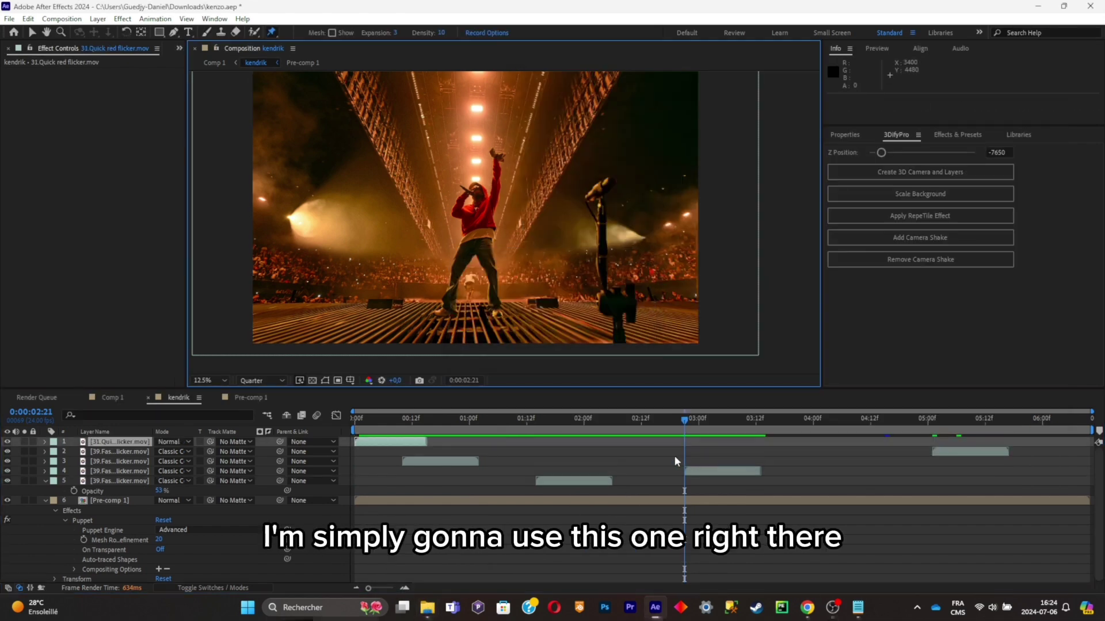
left_click_drag(399, 443, 722, 445)
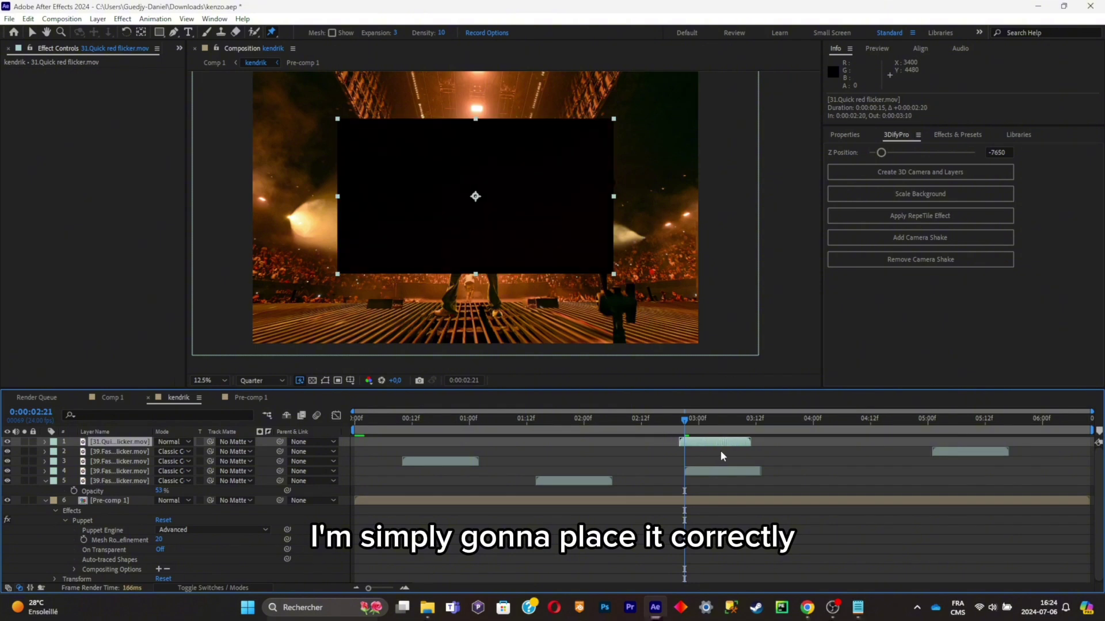
key("s")
left_click_drag(172, 451, 214, 451)
Blend the red flicker in Color Dodge at 52% opacity and preview from the start.
left_click(188, 441)
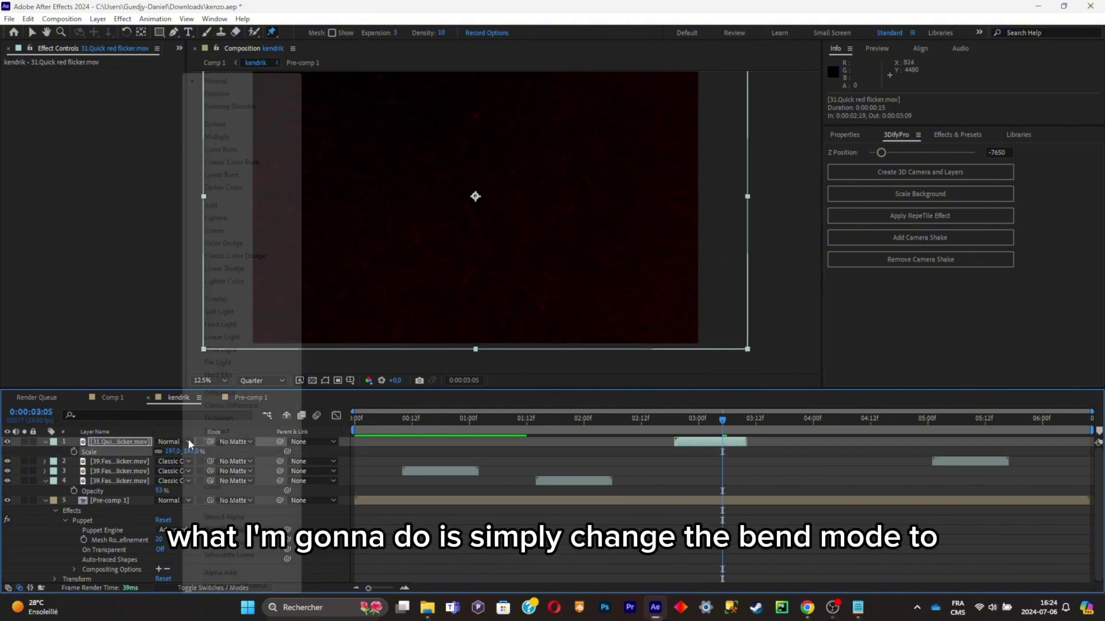
left_click(250, 244)
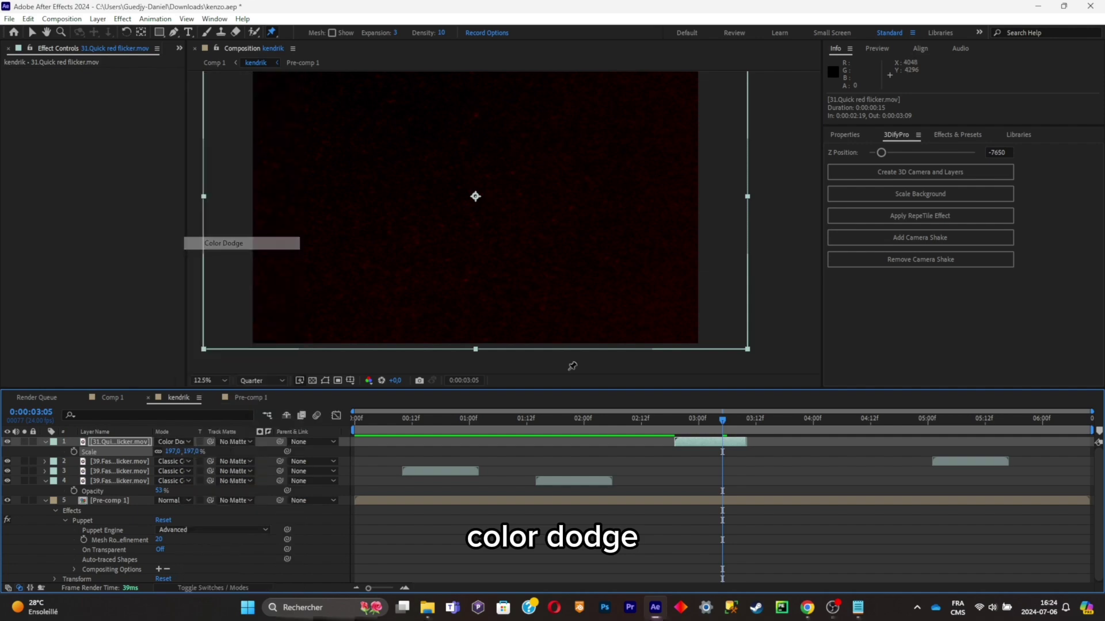
left_click_drag(723, 439, 703, 439)
key("t")
key("Home")
key("space")
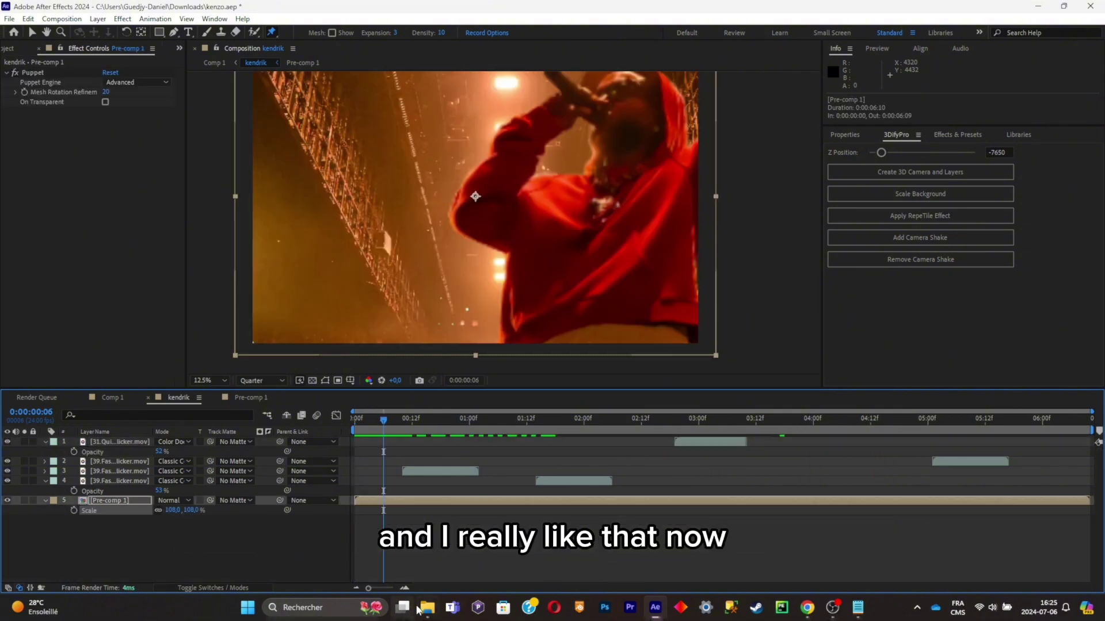
left_click(427, 608)
Add 25.Vampire film burn.mov, split it, place halves at start and end, and play back.
mouse_move(667, 266)
left_mouse_down()
mouse_move(395, 432)
mouse_move(420, 421)
left_mouse_up()
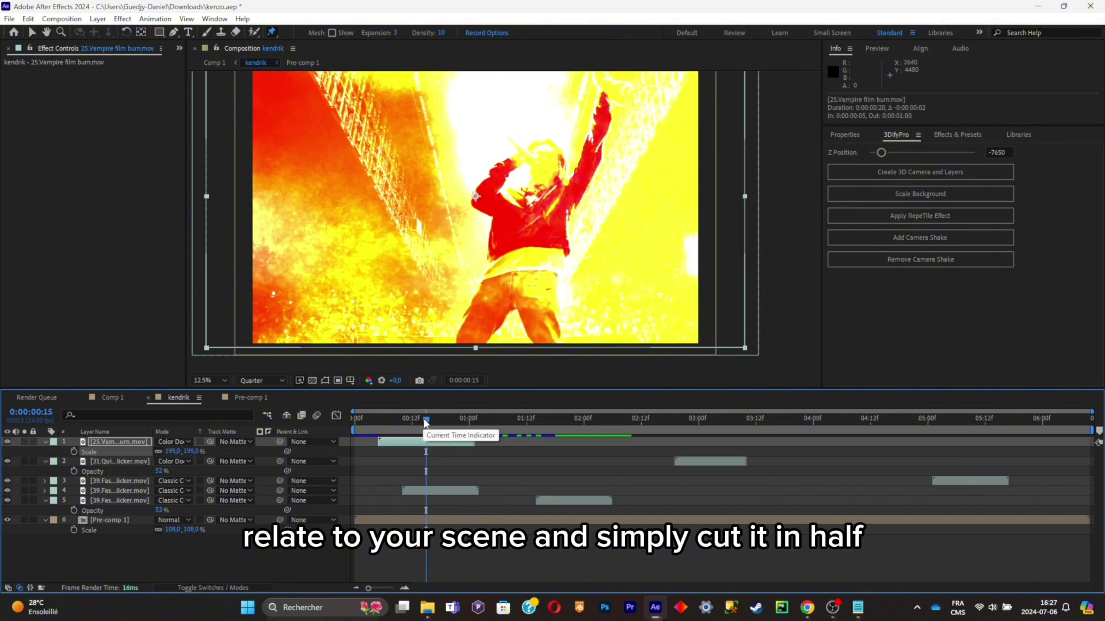
key("ctrl+shift+d")
left_click_drag(448, 452, 696, 451)
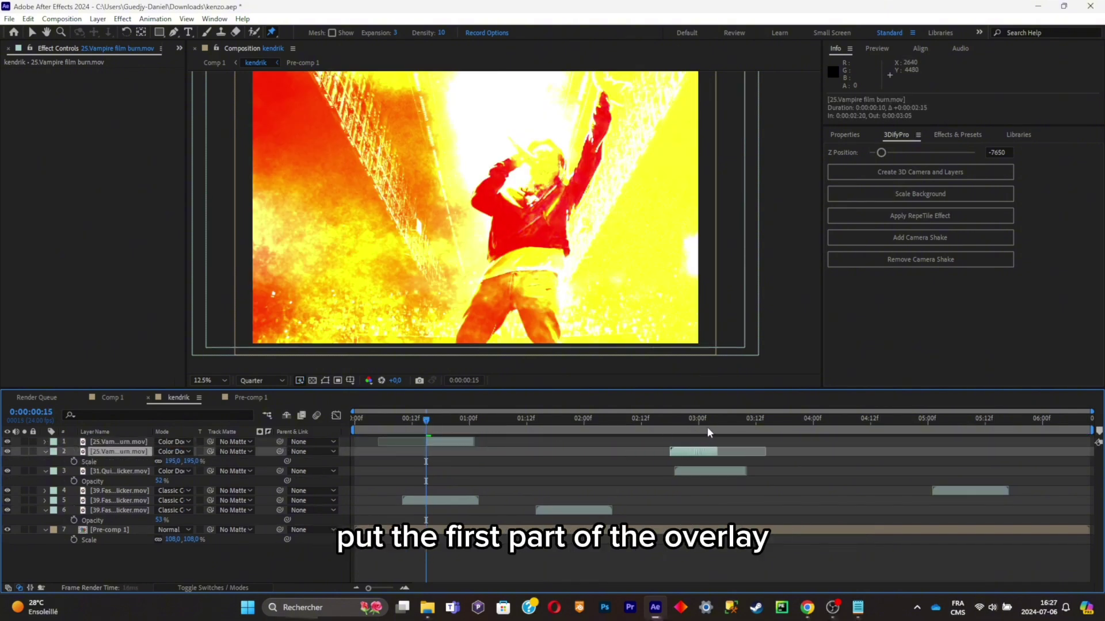
left_click_drag(1023, 429, 1062, 420)
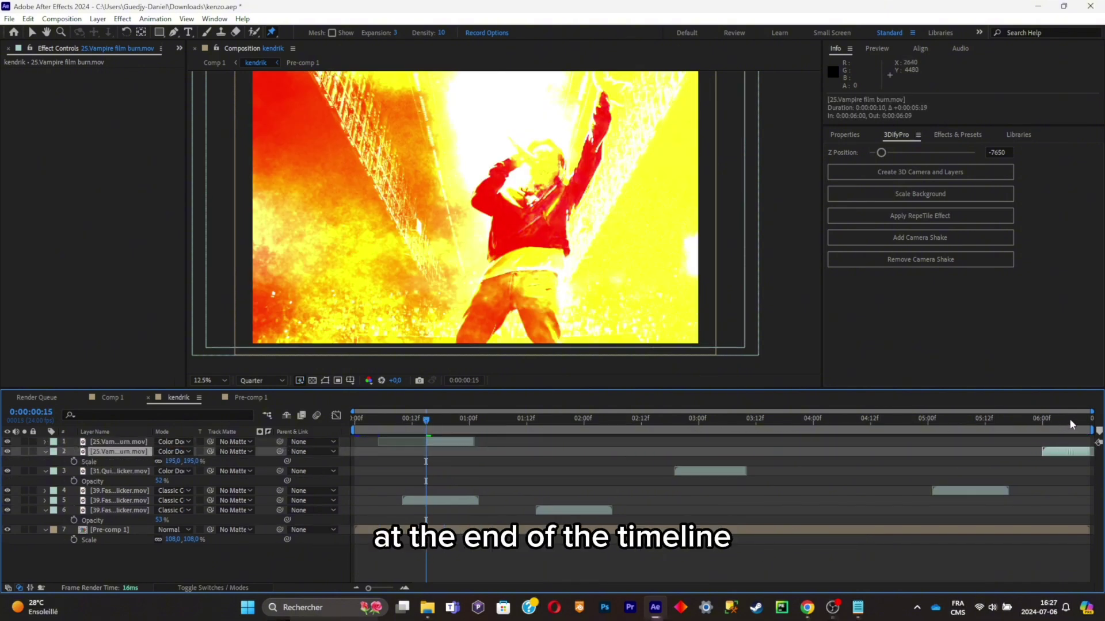
left_click_drag(437, 442, 371, 449)
left_click(354, 419)
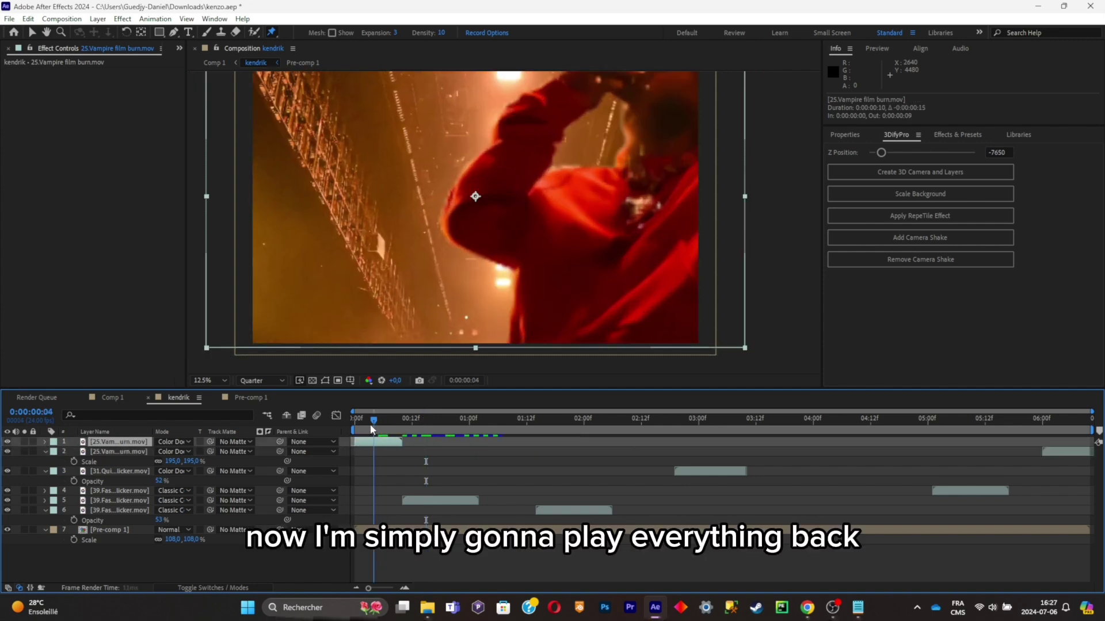
key("space")
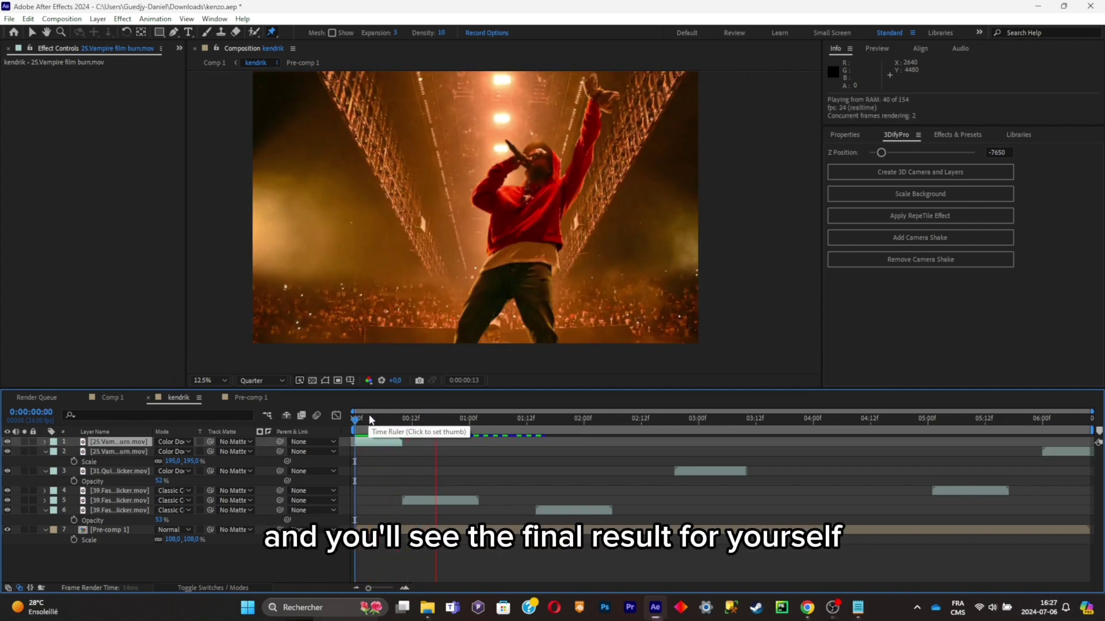